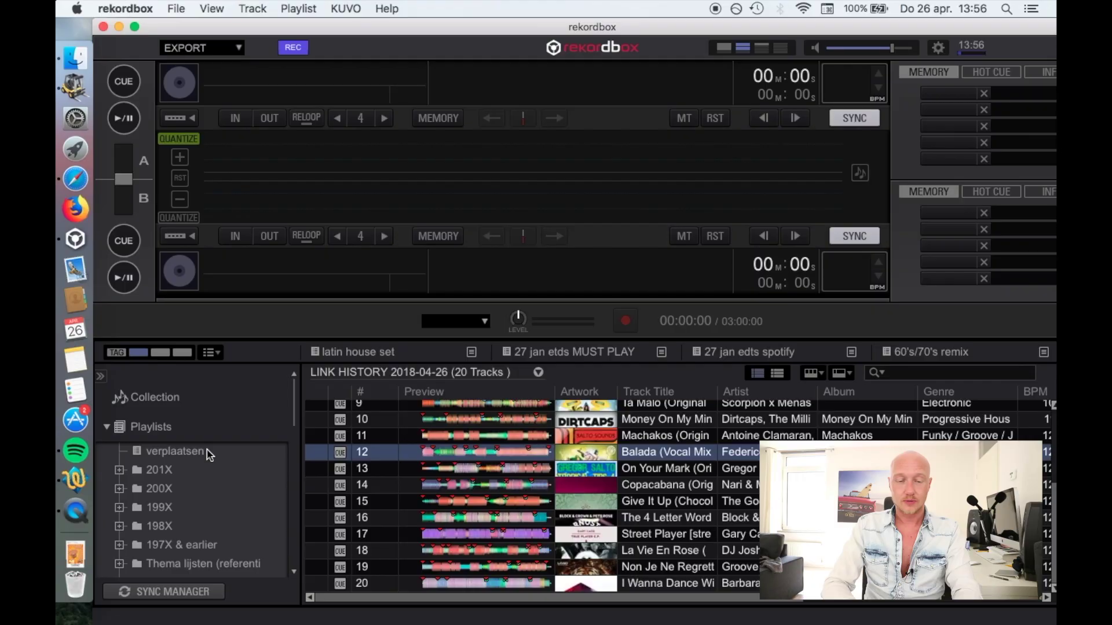
Step: Collapse the Recordings section and leave the Histories section expanded in the library tree
{"action": "scroll", "coordinate": [215, 430], "scroll_direction": "up", "scroll_amount": 2}
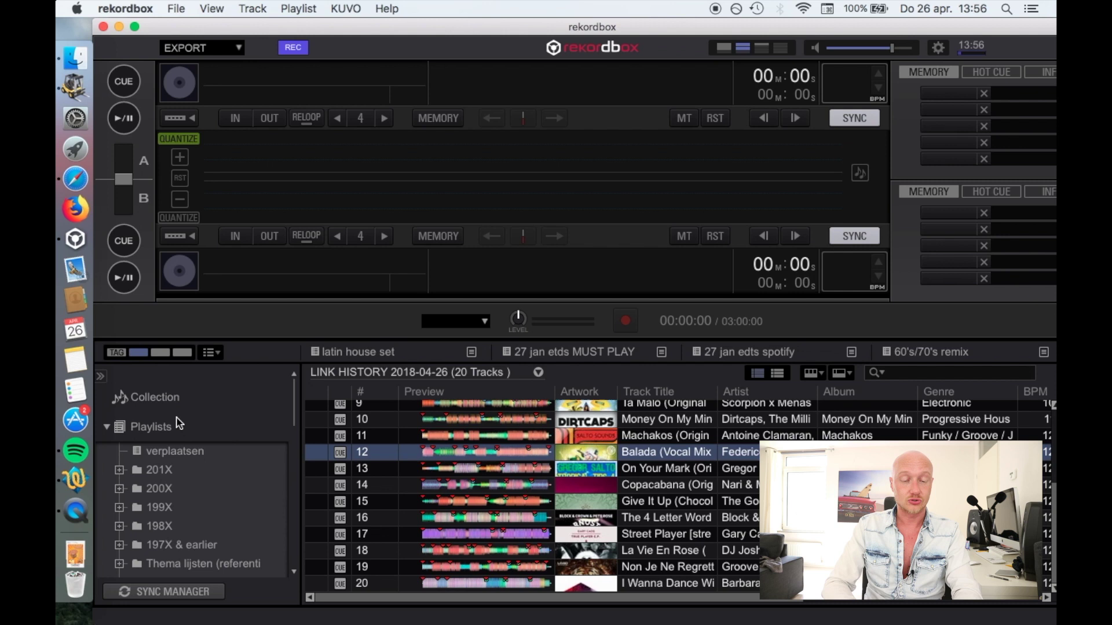
{"action": "scroll", "coordinate": [187, 508], "scroll_direction": "down", "scroll_amount": 8}
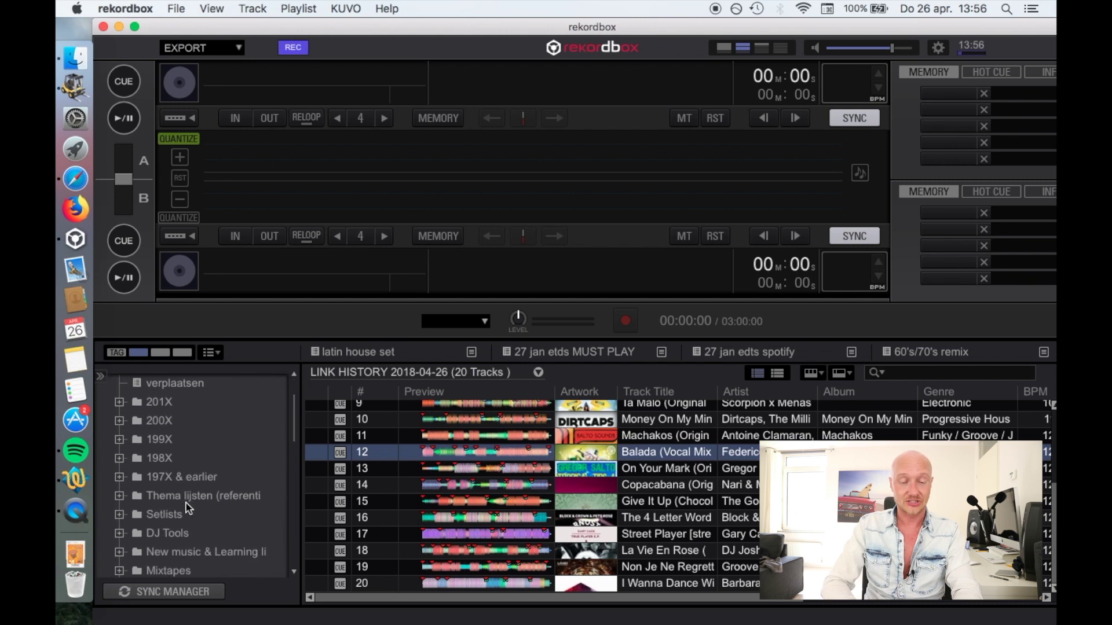
{"action": "scroll", "coordinate": [187, 508], "scroll_direction": "down", "scroll_amount": 10}
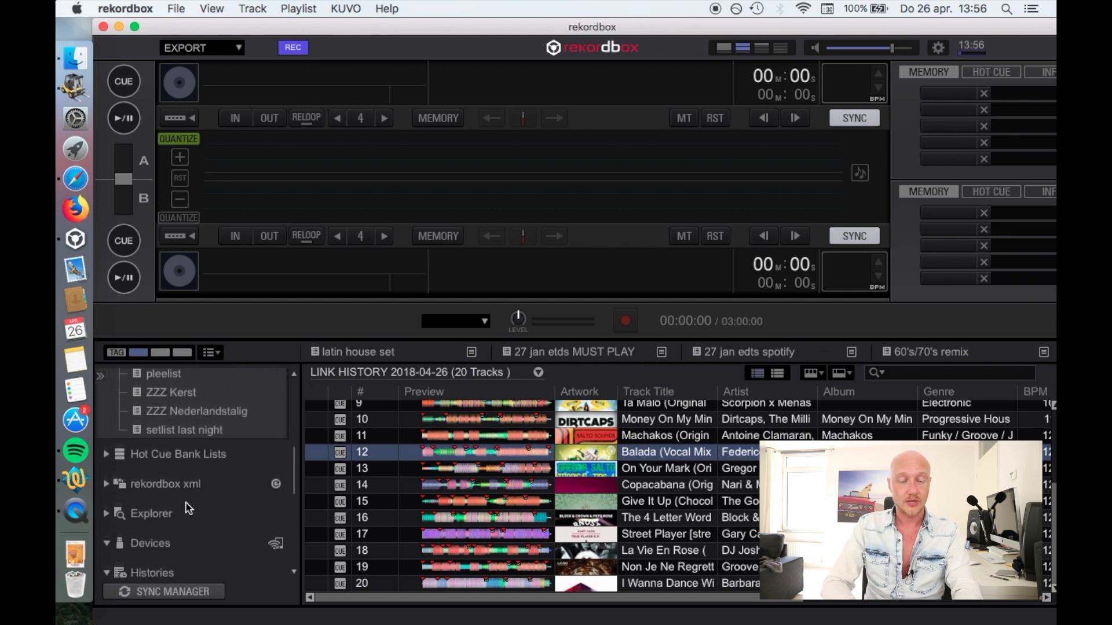
{"action": "scroll", "coordinate": [189, 507], "scroll_direction": "down", "scroll_amount": 6}
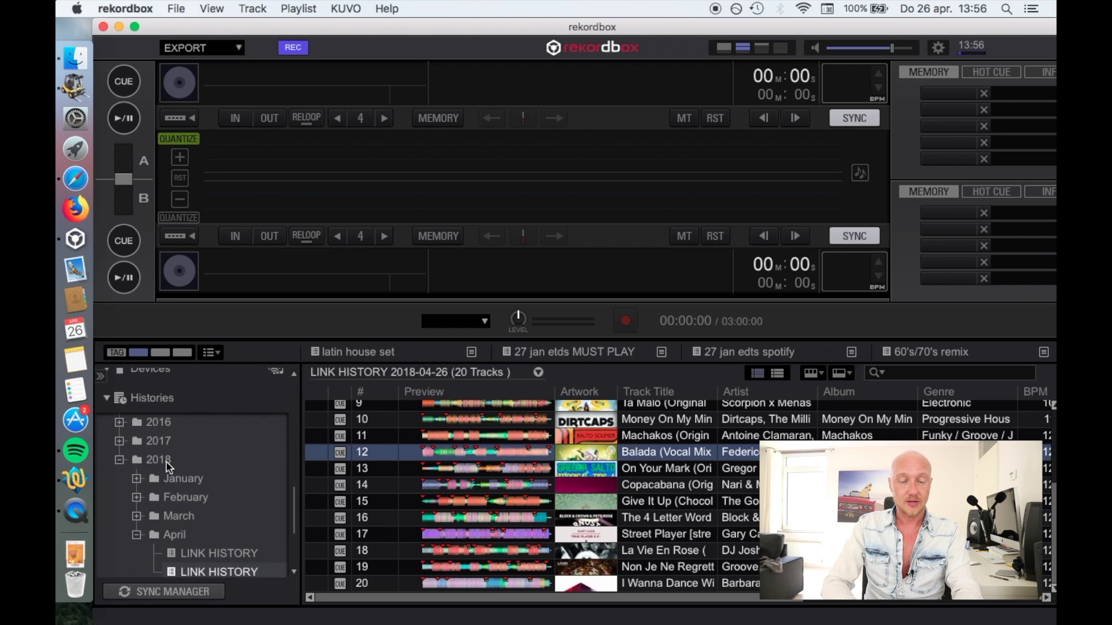
{"action": "left_click", "coordinate": [106, 398]}
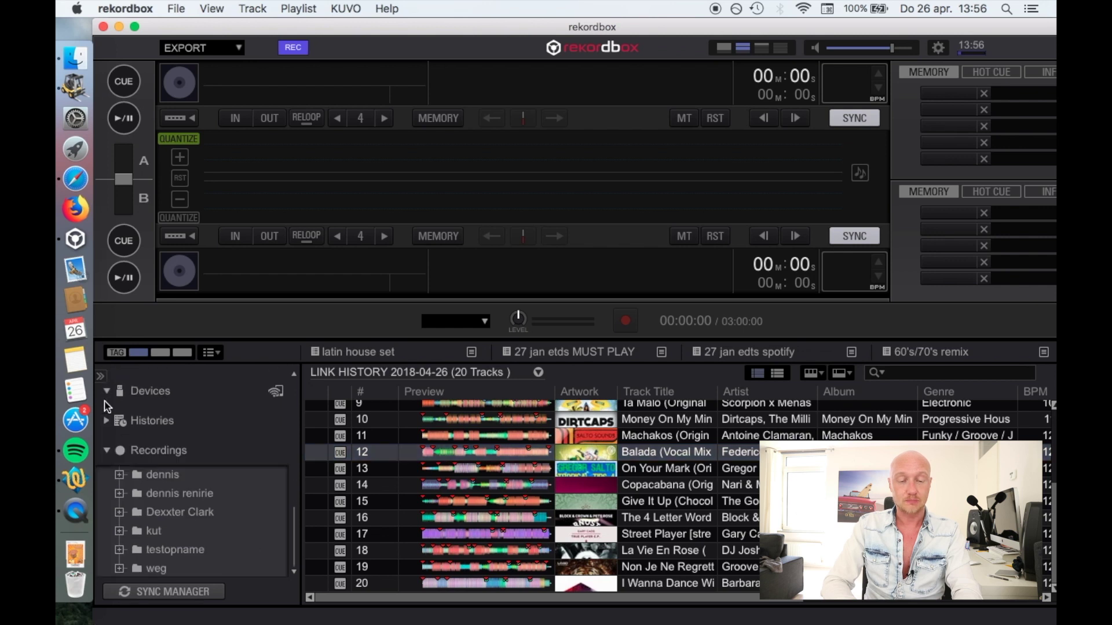
{"action": "left_click", "coordinate": [110, 448]}
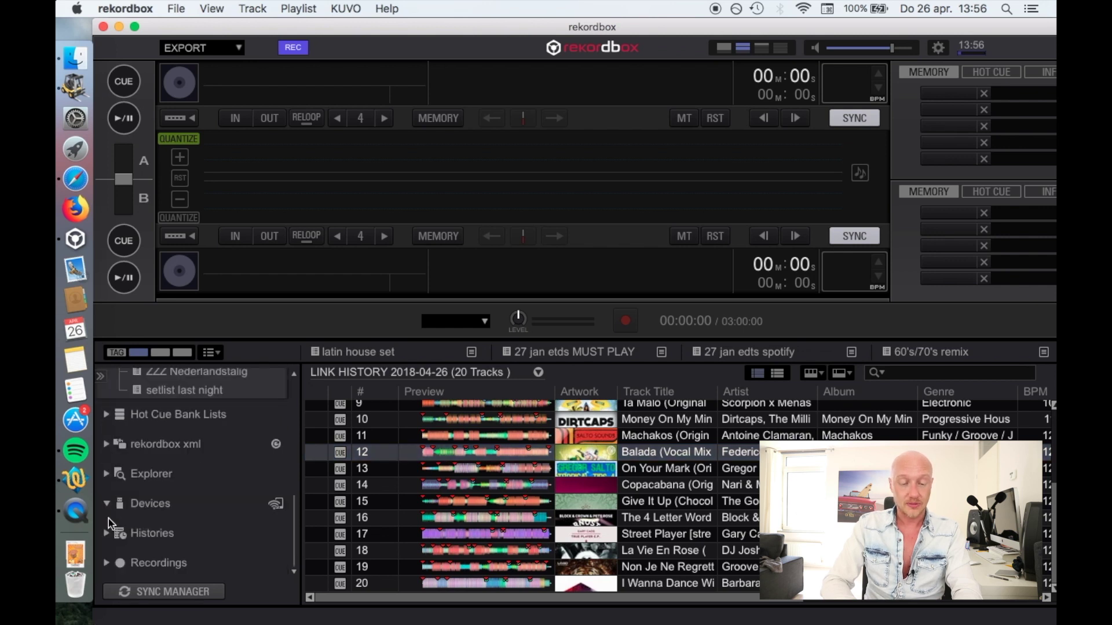
{"action": "left_click", "coordinate": [106, 537]}
Step: Select the LINK HISTORY 2018-04-26 entry under April 2018 in the histories and look through its tracks
{"action": "scroll", "coordinate": [213, 559], "scroll_direction": "down", "scroll_amount": 5}
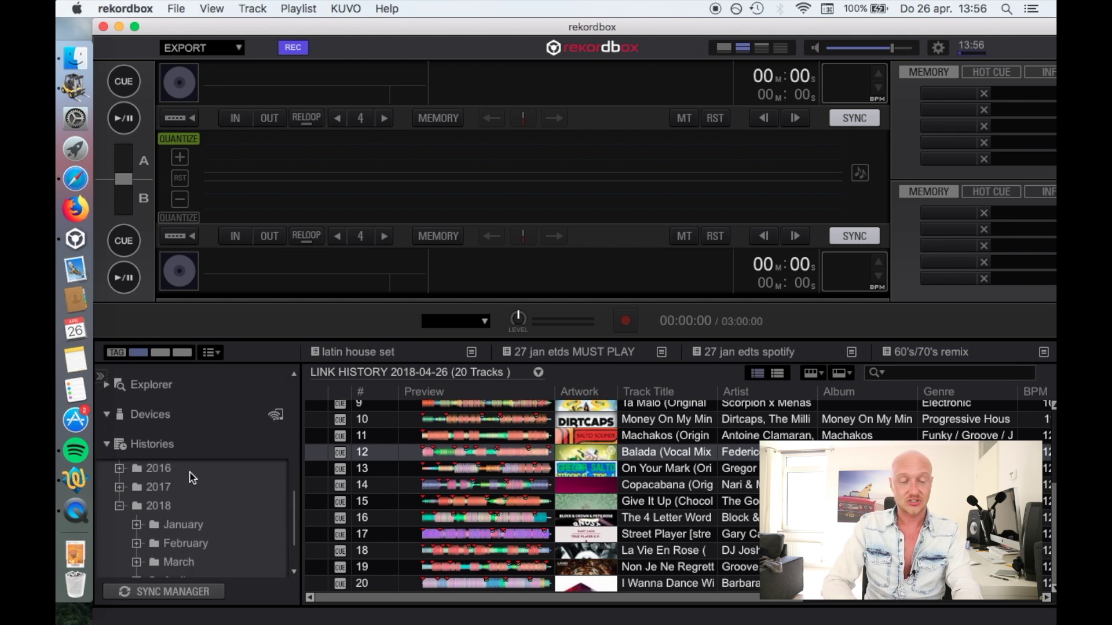
{"action": "scroll", "coordinate": [194, 521], "scroll_direction": "down", "scroll_amount": 3}
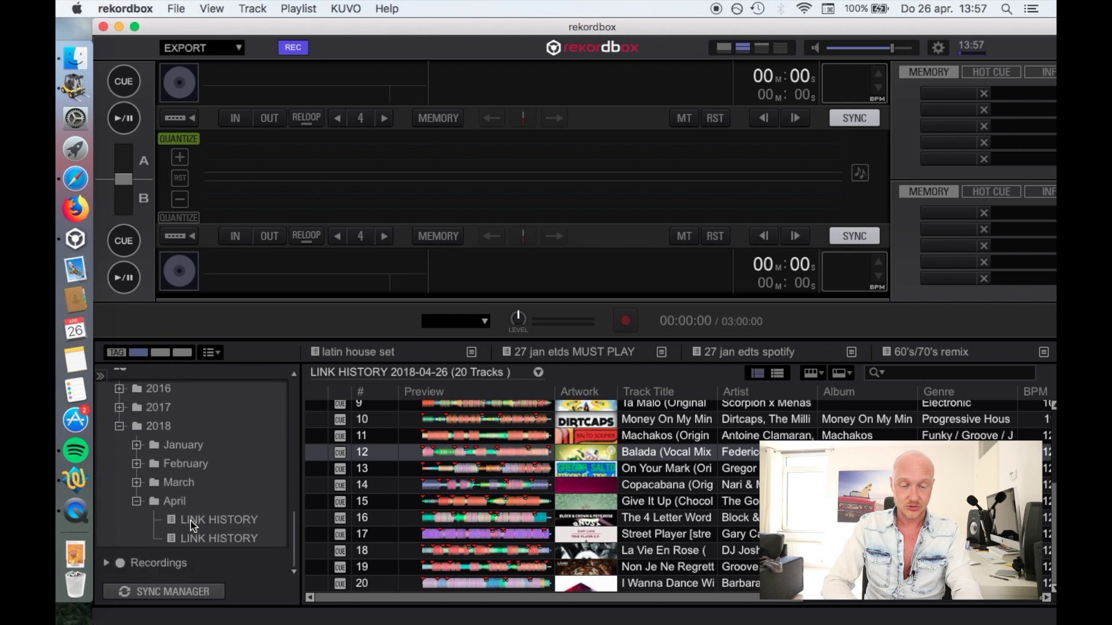
{"action": "left_click", "coordinate": [237, 542]}
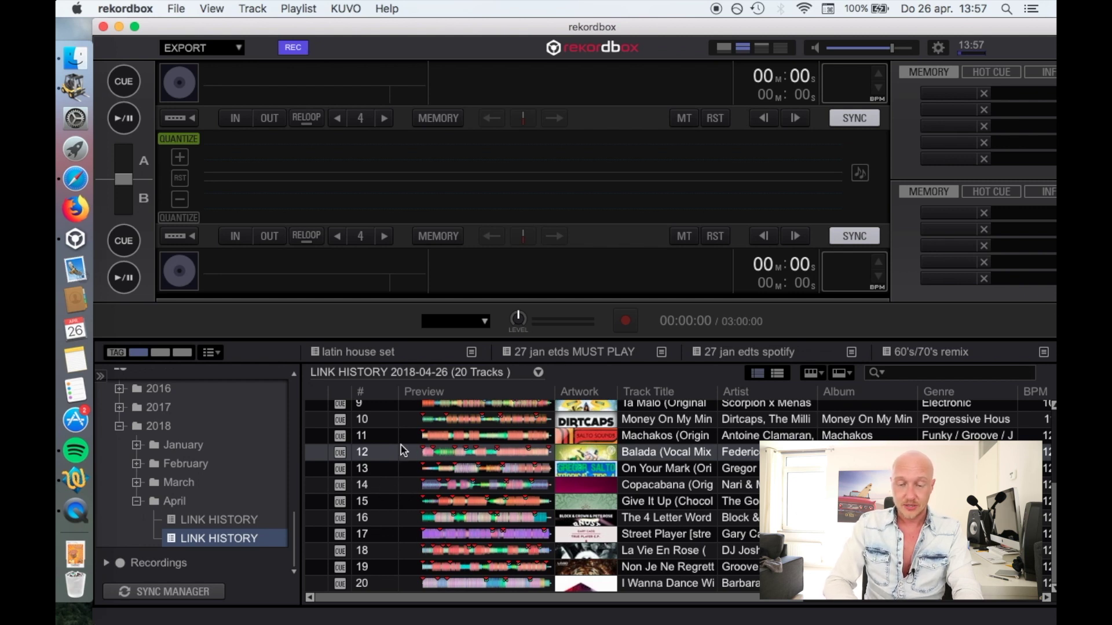
{"action": "scroll", "coordinate": [404, 452], "scroll_direction": "up", "scroll_amount": 3}
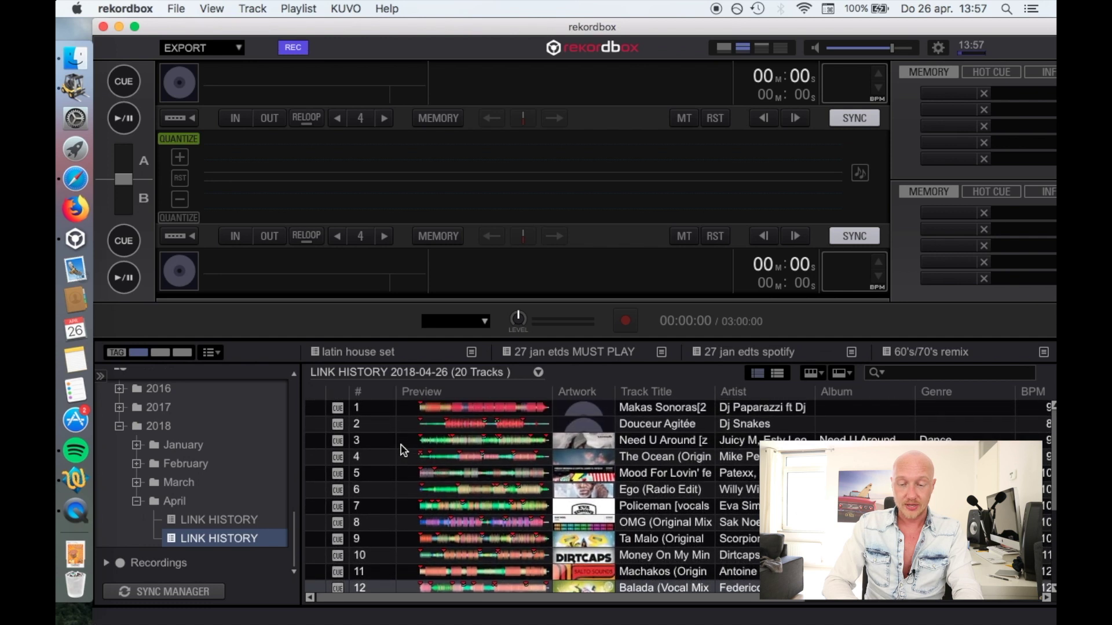
{"action": "scroll", "coordinate": [404, 451], "scroll_direction": "down", "scroll_amount": 3}
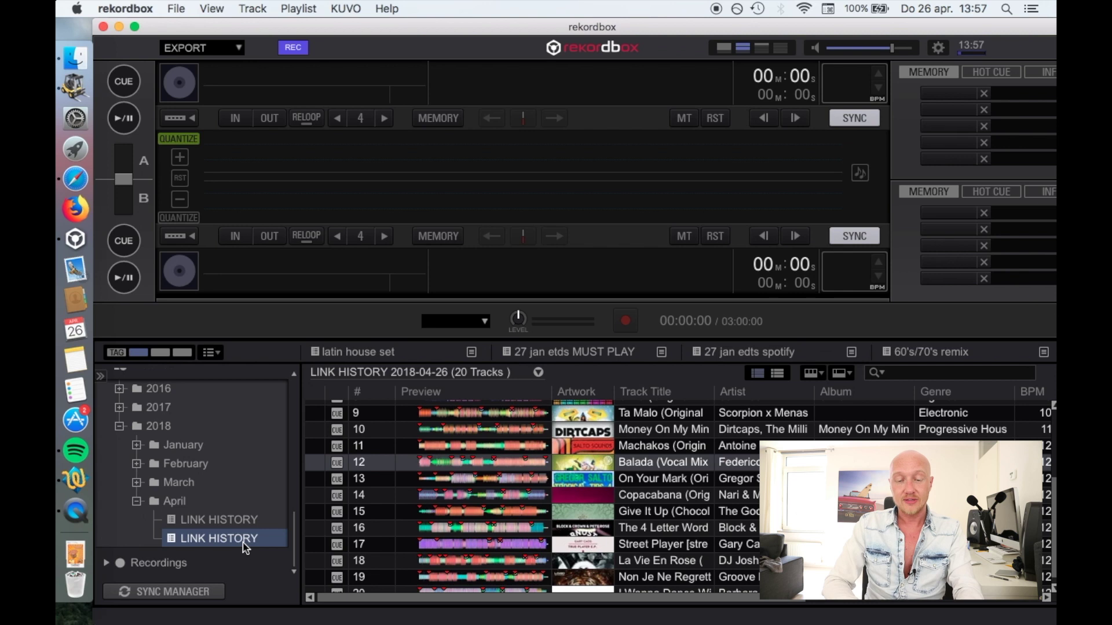
{"action": "left_click", "coordinate": [298, 8]}
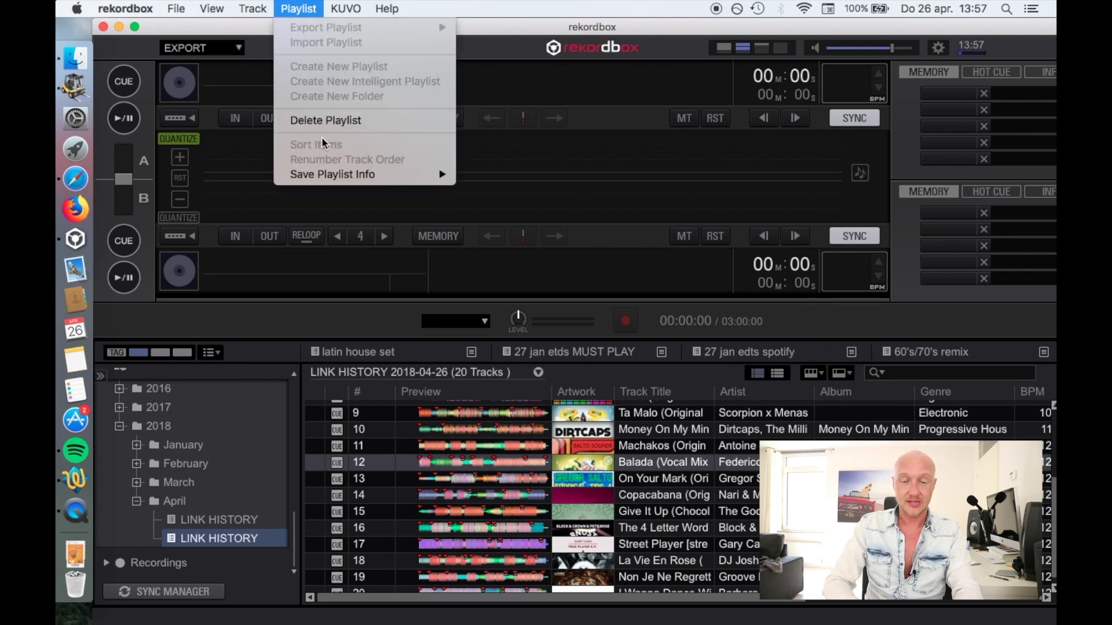
{"action": "mouse_move", "coordinate": [435, 175]}
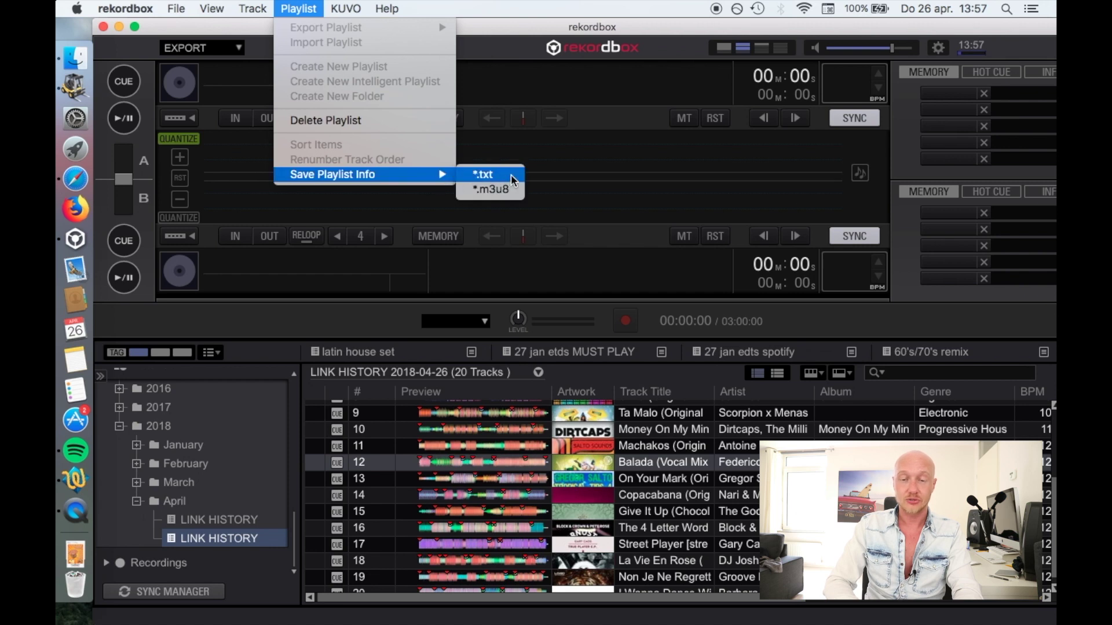
{"action": "left_click", "coordinate": [510, 174]}
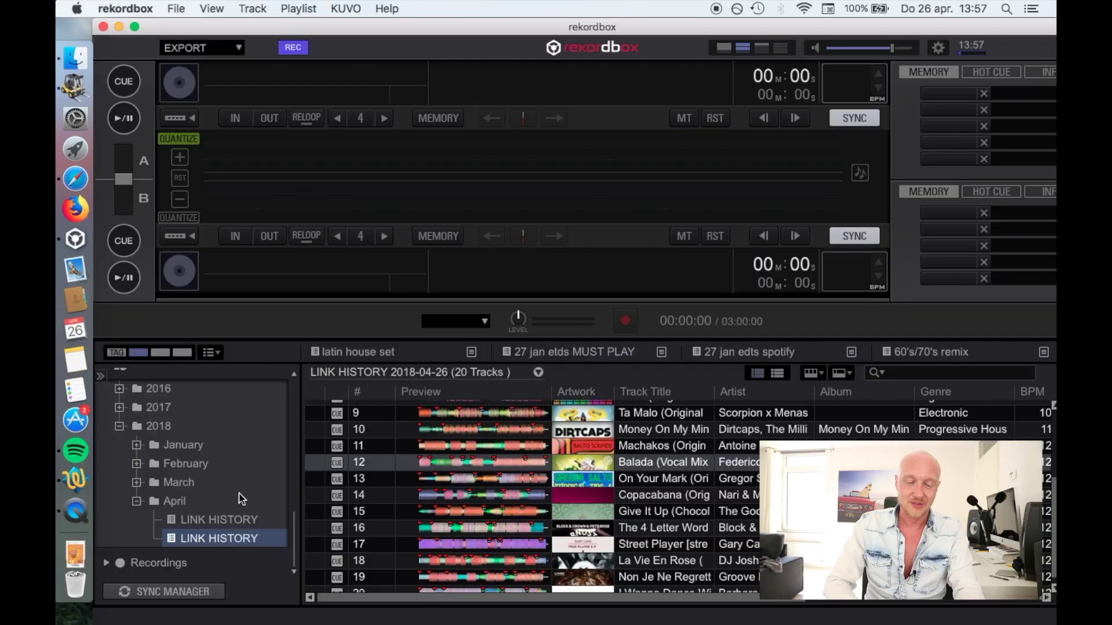
Step: Turn the selected April 2018 play history into a playlist and locate it at the end of the playlists
{"action": "right_click", "coordinate": [238, 546]}
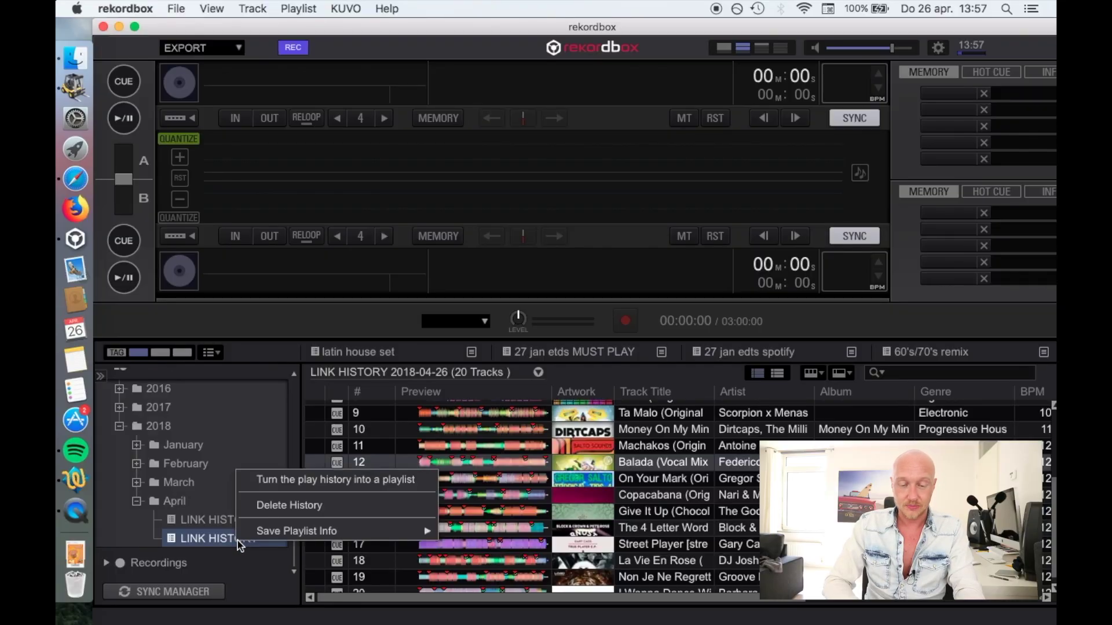
{"action": "left_click", "coordinate": [341, 489]}
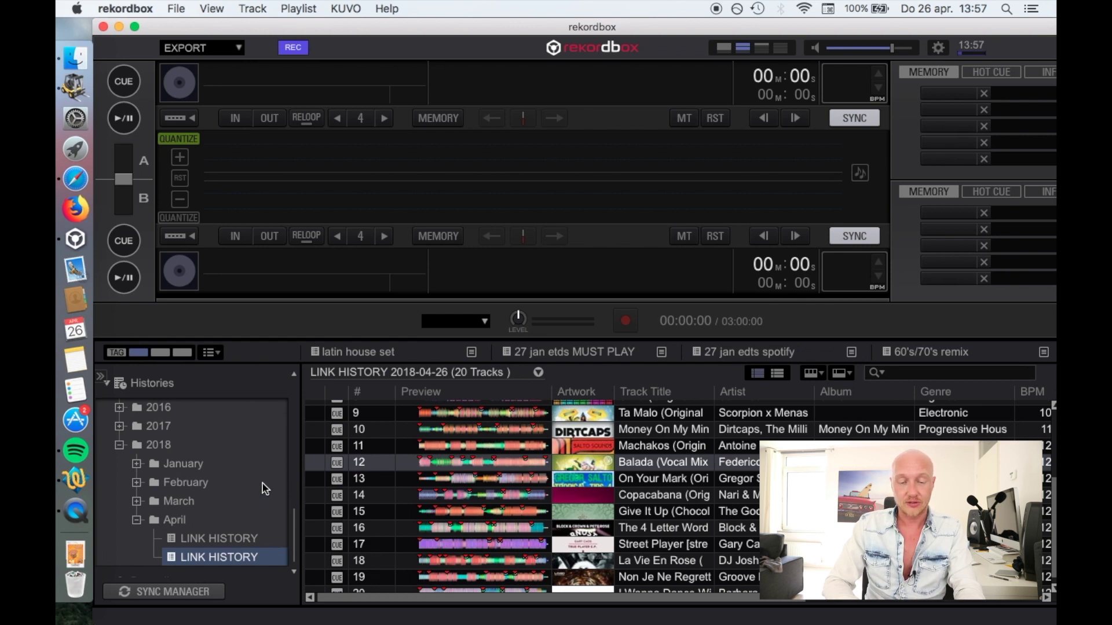
{"action": "scroll", "coordinate": [262, 484], "scroll_direction": "up", "scroll_amount": 10}
{"action": "scroll", "coordinate": [262, 484], "scroll_direction": "up", "scroll_amount": 6}
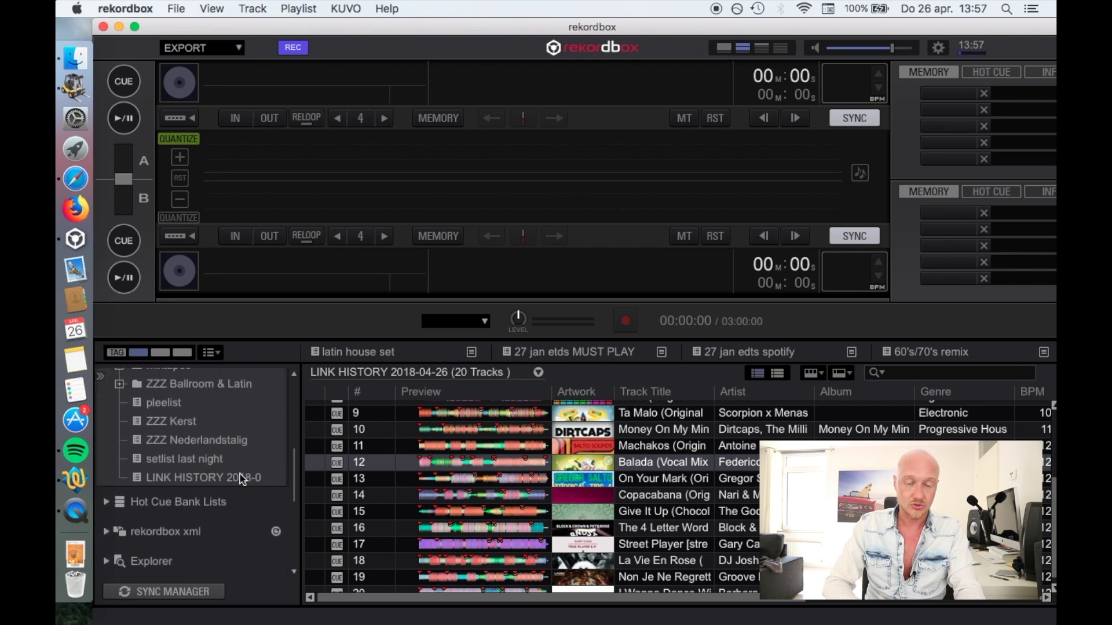
{"action": "scroll", "coordinate": [248, 472], "scroll_direction": "up", "scroll_amount": 8}
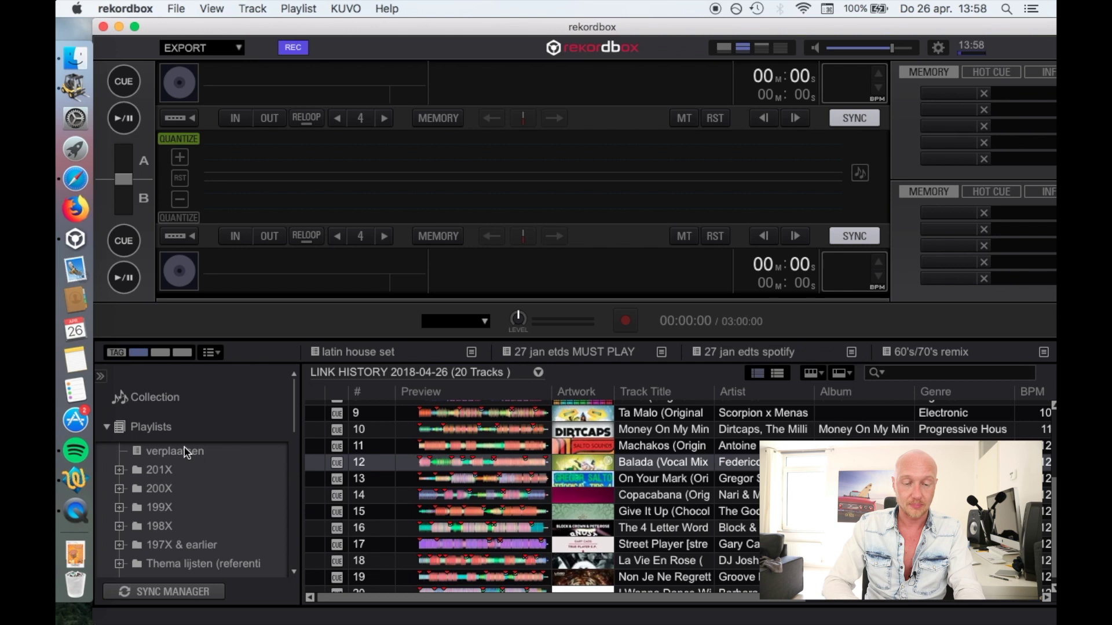
{"action": "scroll", "coordinate": [186, 452], "scroll_direction": "down", "scroll_amount": 10}
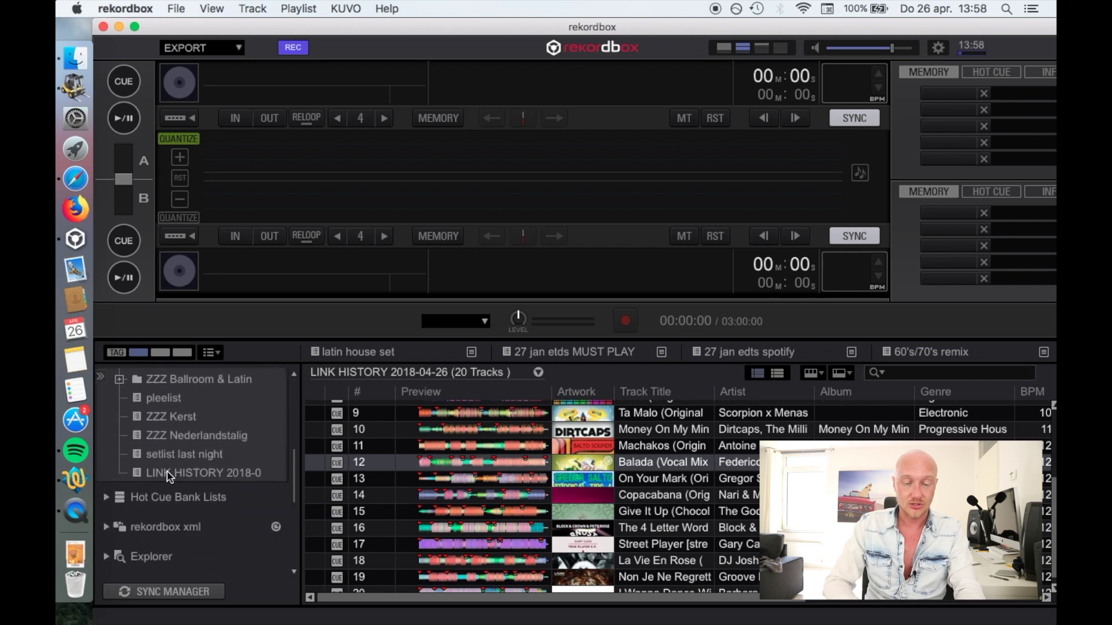
Step: Rename the new LINK HISTORY playlist as "setlist today" and look through its tracks
{"action": "left_click", "coordinate": [169, 476]}
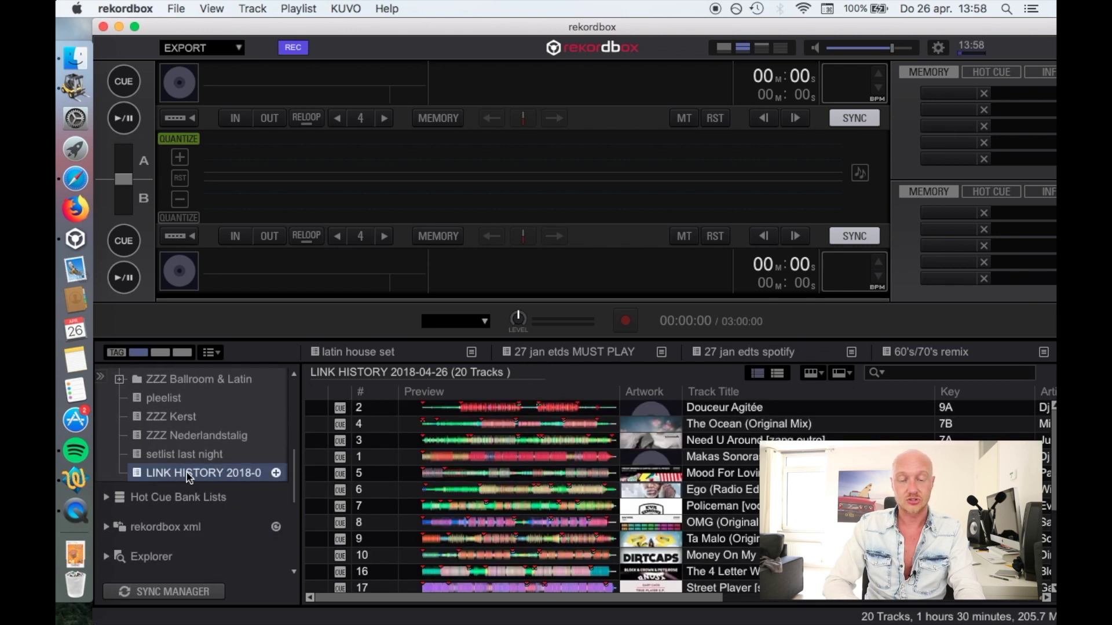
{"action": "double_click", "coordinate": [188, 475]}
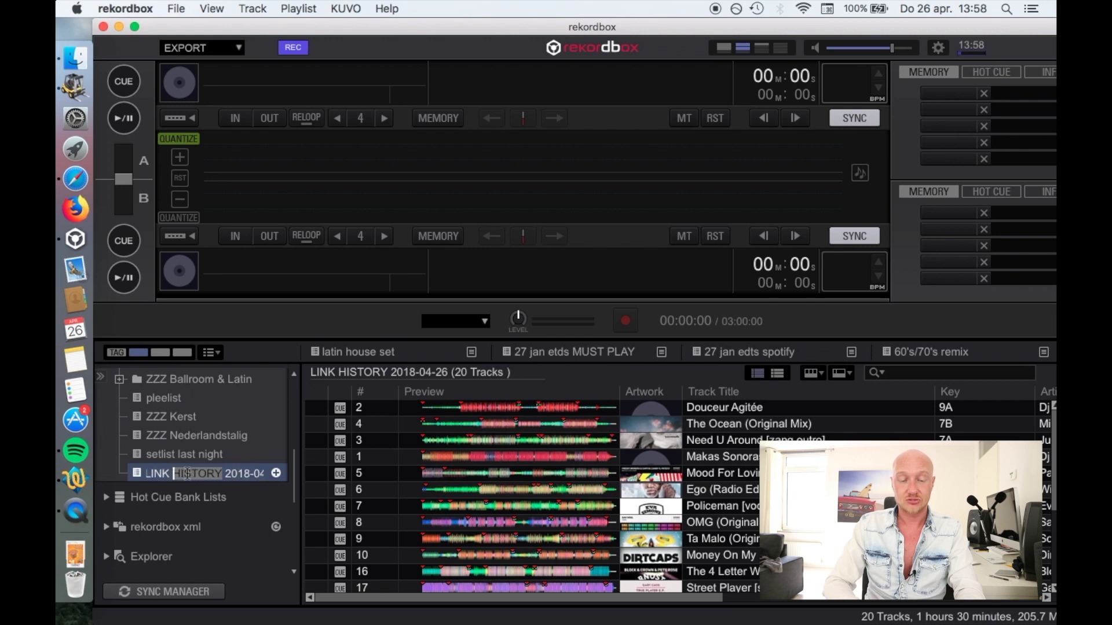
{"action": "key", "text": "super+a"}
{"action": "type", "text": "set"}
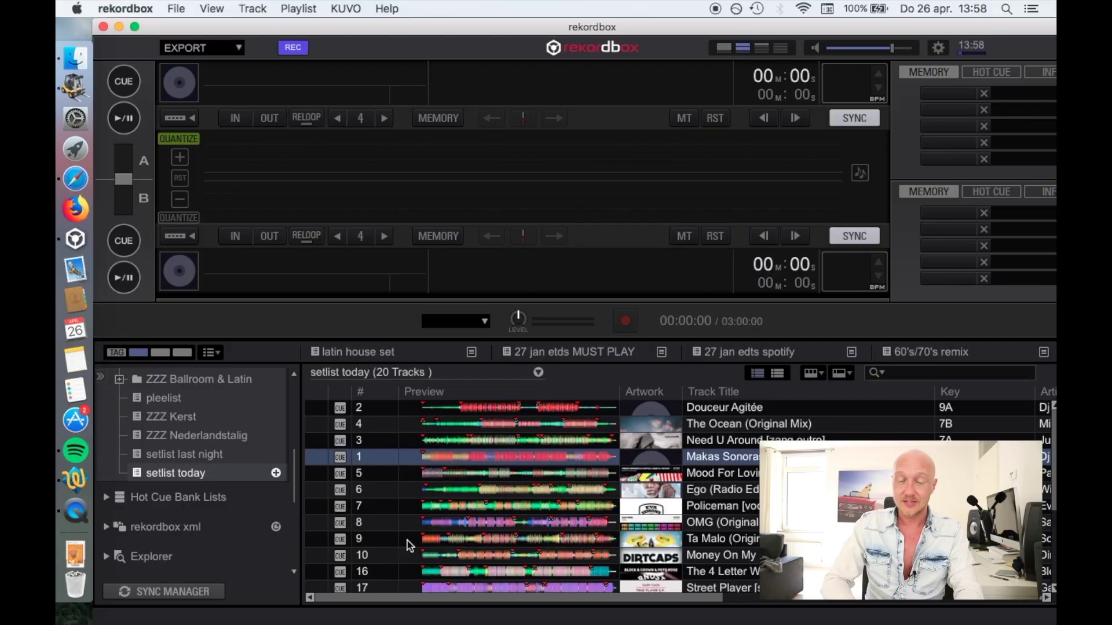
{"action": "scroll", "coordinate": [417, 538], "scroll_direction": "down", "scroll_amount": 5}
{"action": "scroll", "coordinate": [417, 535], "scroll_direction": "up", "scroll_amount": 5}
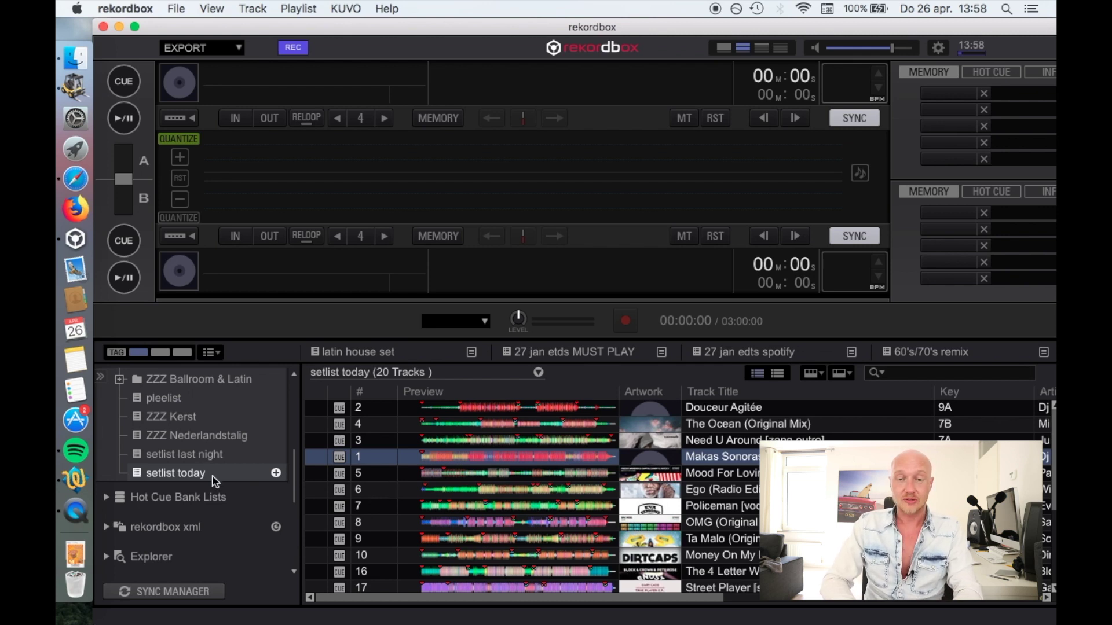
Step: Save the playlist info of "setlist today" as a .txt file in the Bureaublad folder
{"action": "left_click", "coordinate": [298, 8]}
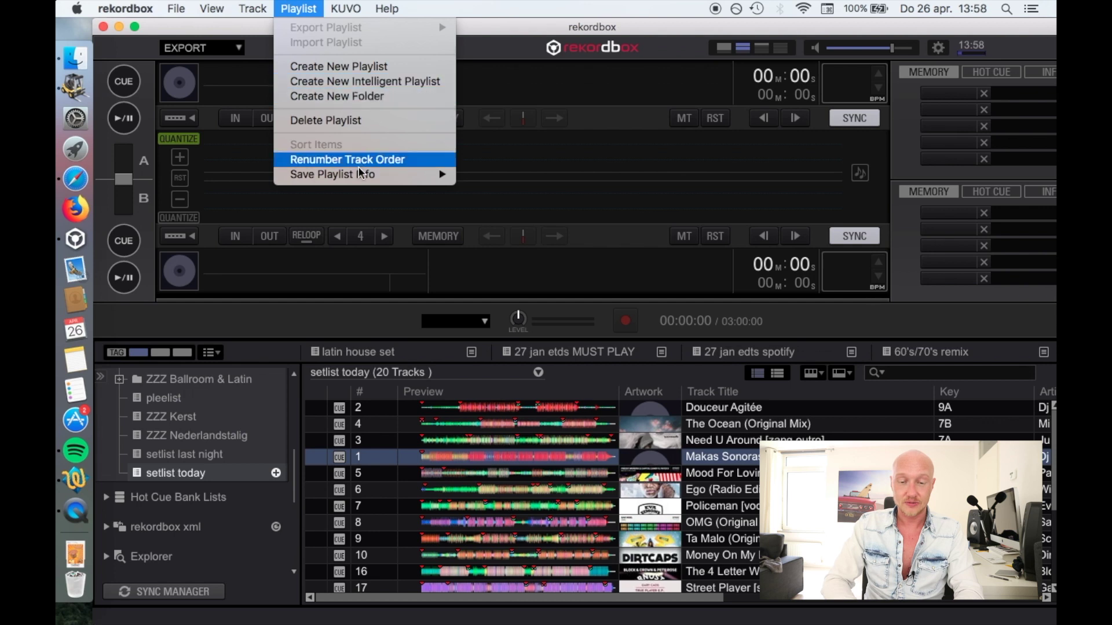
{"action": "mouse_move", "coordinate": [360, 180]}
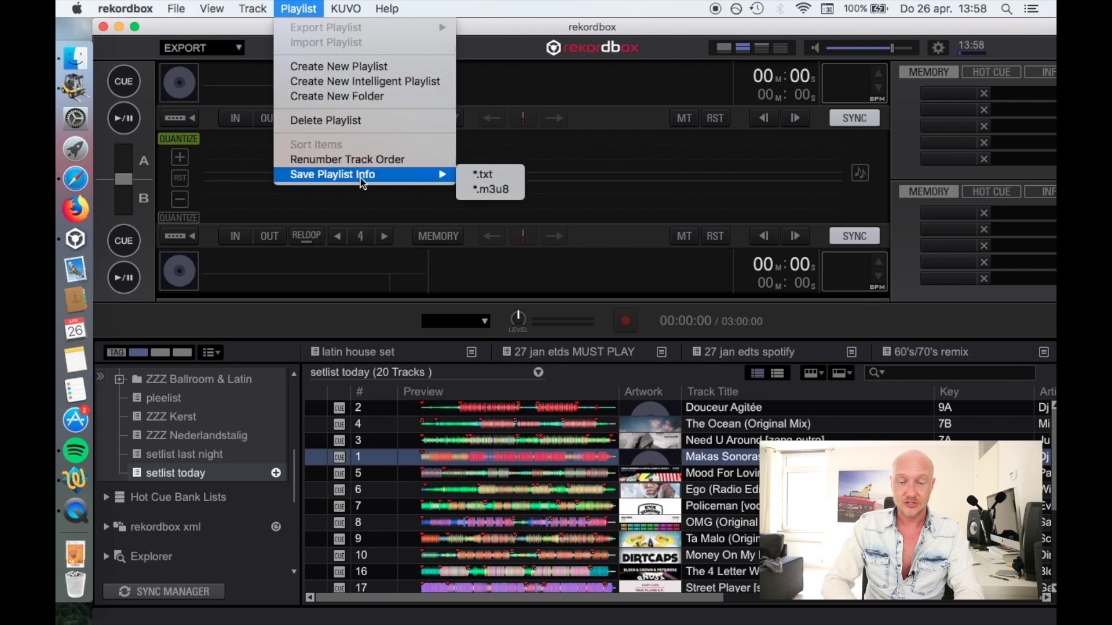
{"action": "left_click", "coordinate": [509, 175]}
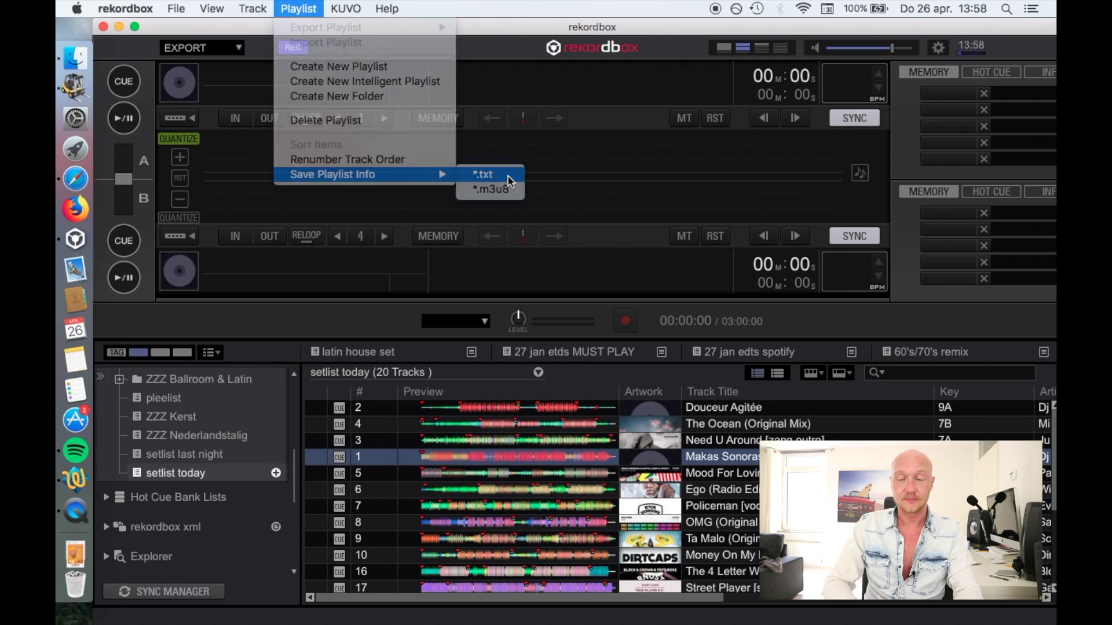
{"action": "key", "text": "super+d"}
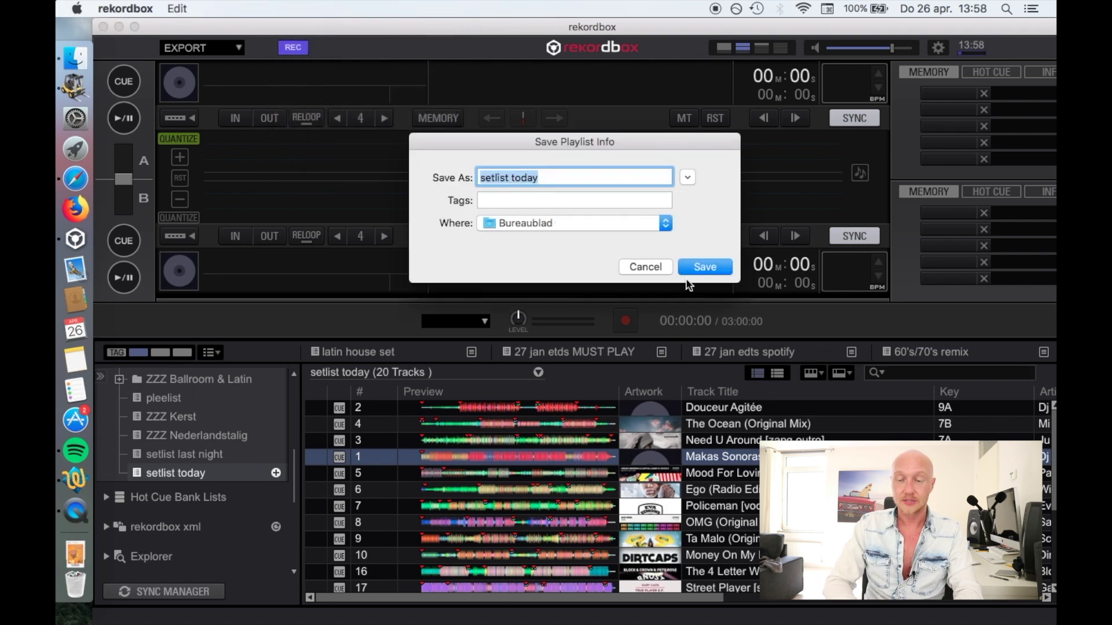
{"action": "left_click", "coordinate": [683, 268]}
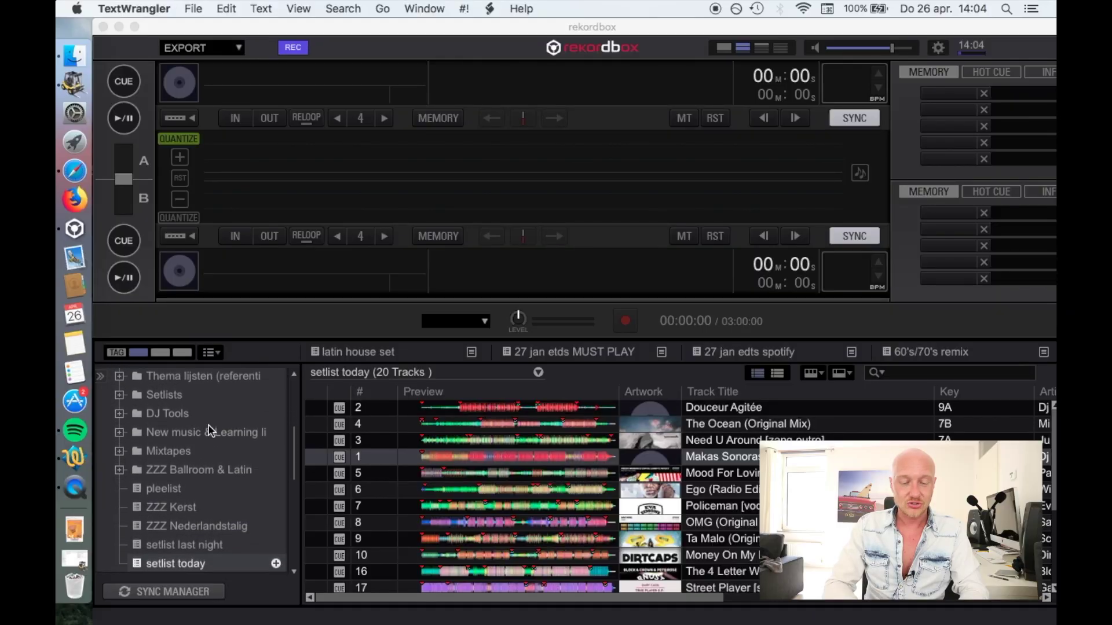
Step: Select the HISTORY 2018-04-26 entry under April 2018 in the histories and show its available actions
{"action": "scroll", "coordinate": [209, 426], "scroll_direction": "down", "scroll_amount": 5}
{"action": "scroll", "coordinate": [208, 425], "scroll_direction": "down", "scroll_amount": 6}
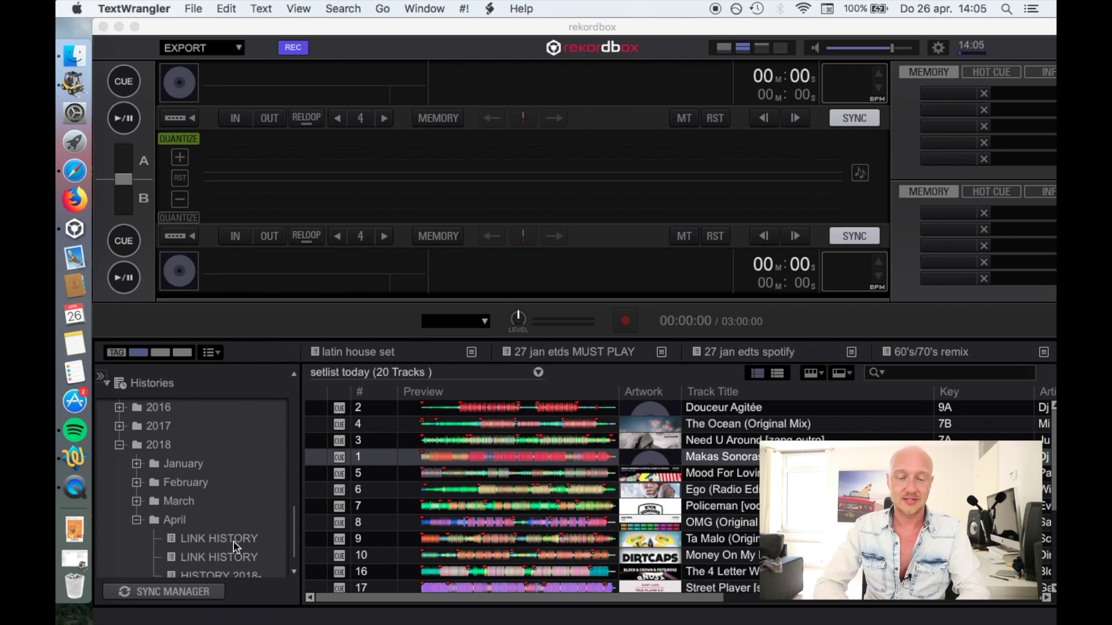
{"action": "scroll", "coordinate": [229, 547], "scroll_direction": "down", "scroll_amount": 2}
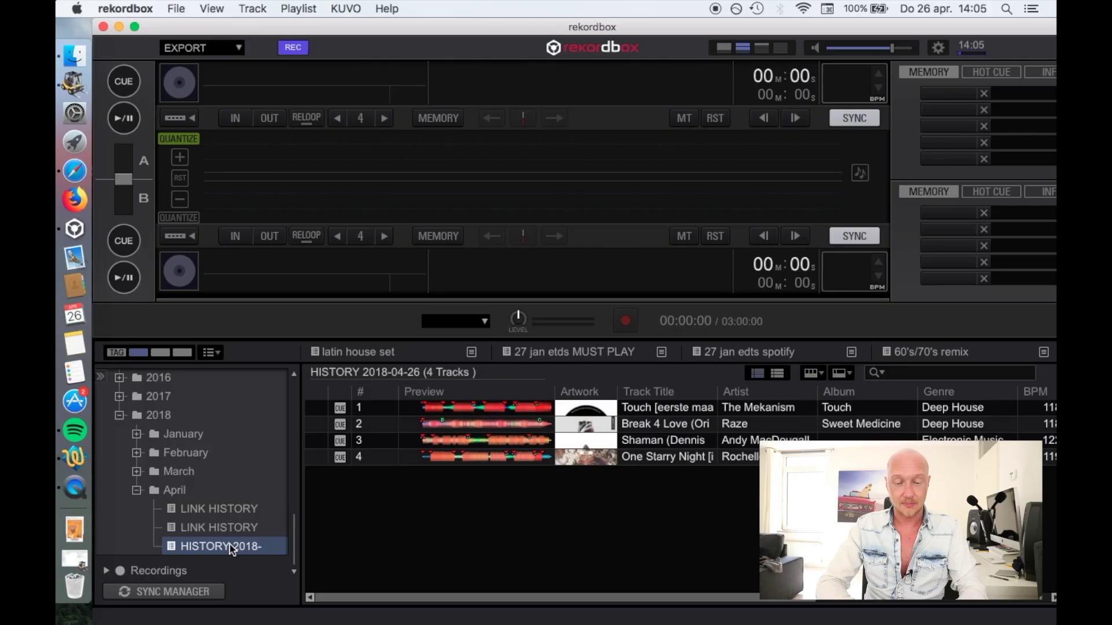
{"action": "right_click", "coordinate": [233, 545]}
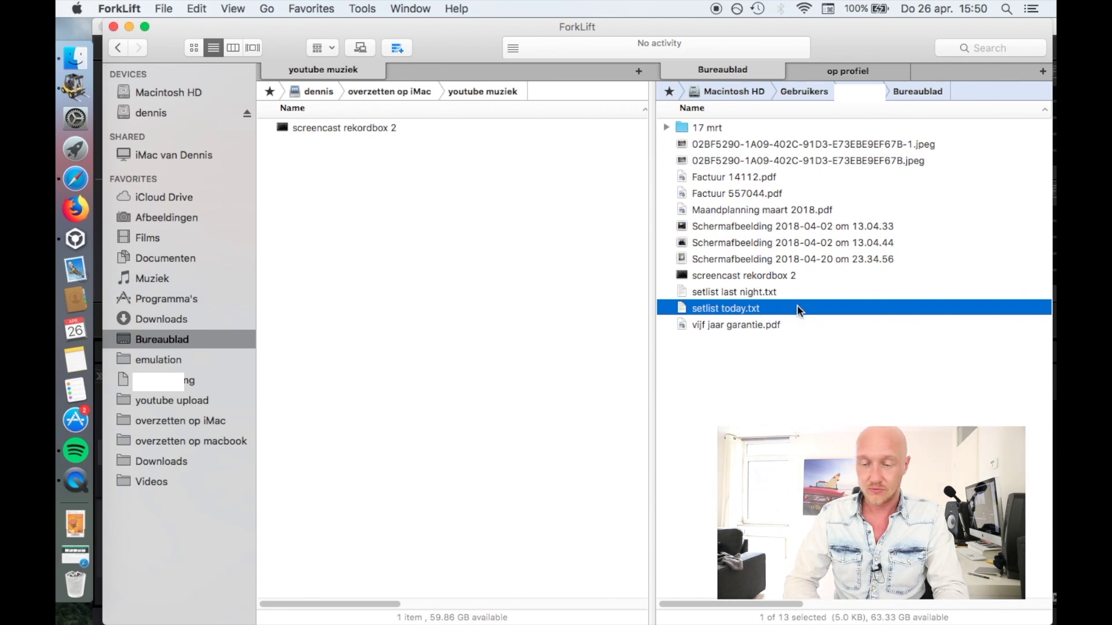
Step: Open setlist today.txt from the Bureaublad folder in ForkLift, enlarge its window to read the track list, and close it
{"action": "double_click", "coordinate": [797, 307]}
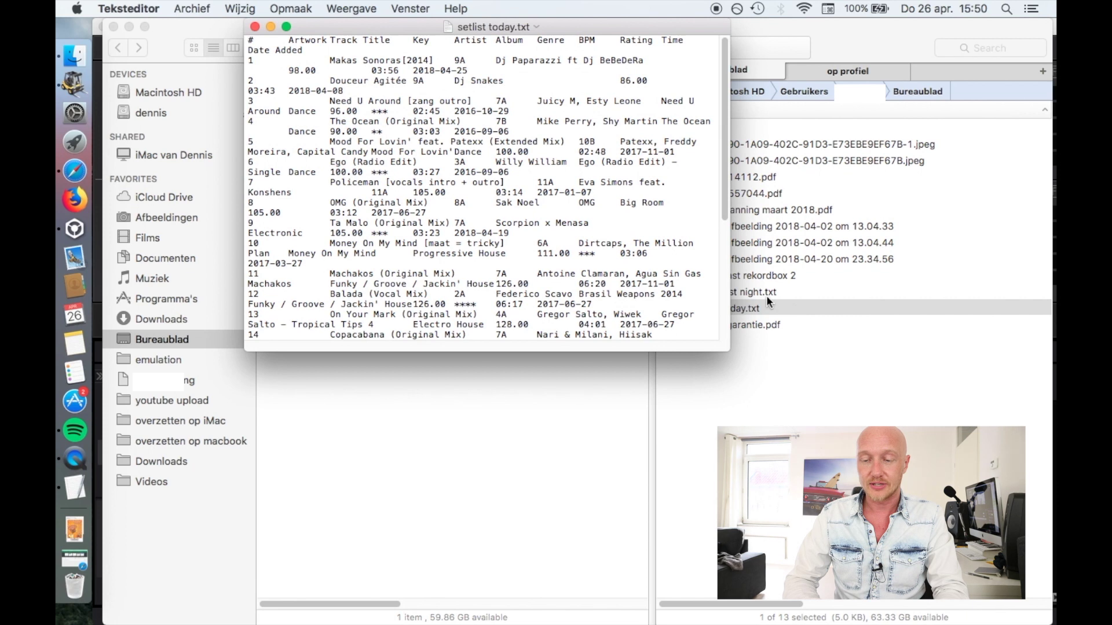
{"action": "left_click_drag", "start_coordinate": [730, 346], "coordinate": [809, 456]}
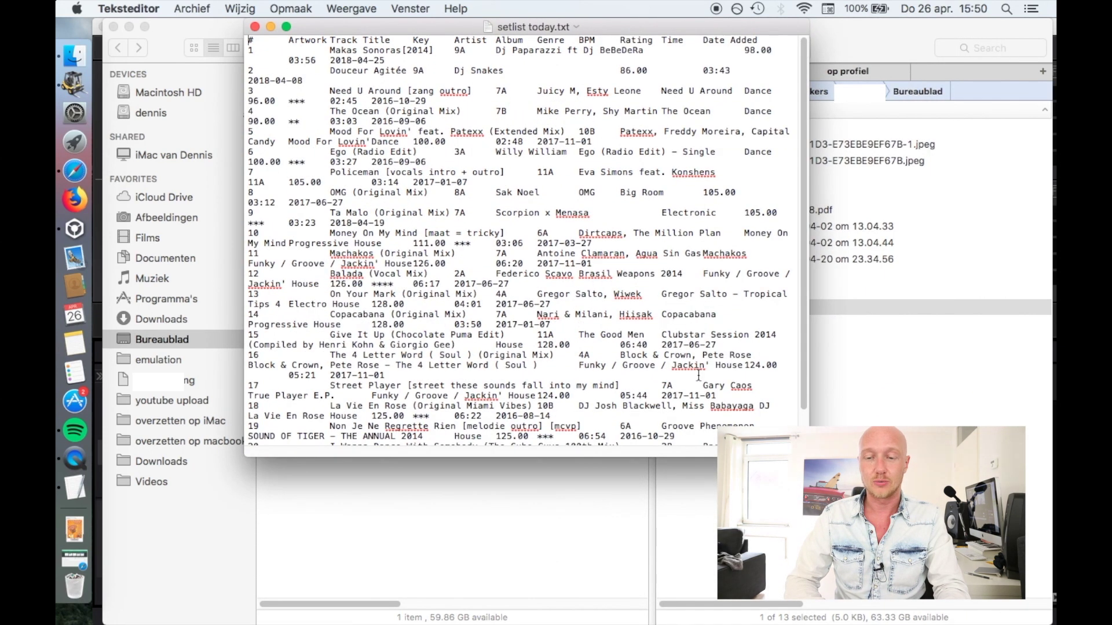
{"action": "left_click", "coordinate": [570, 306]}
{"action": "key", "text": "super+w"}
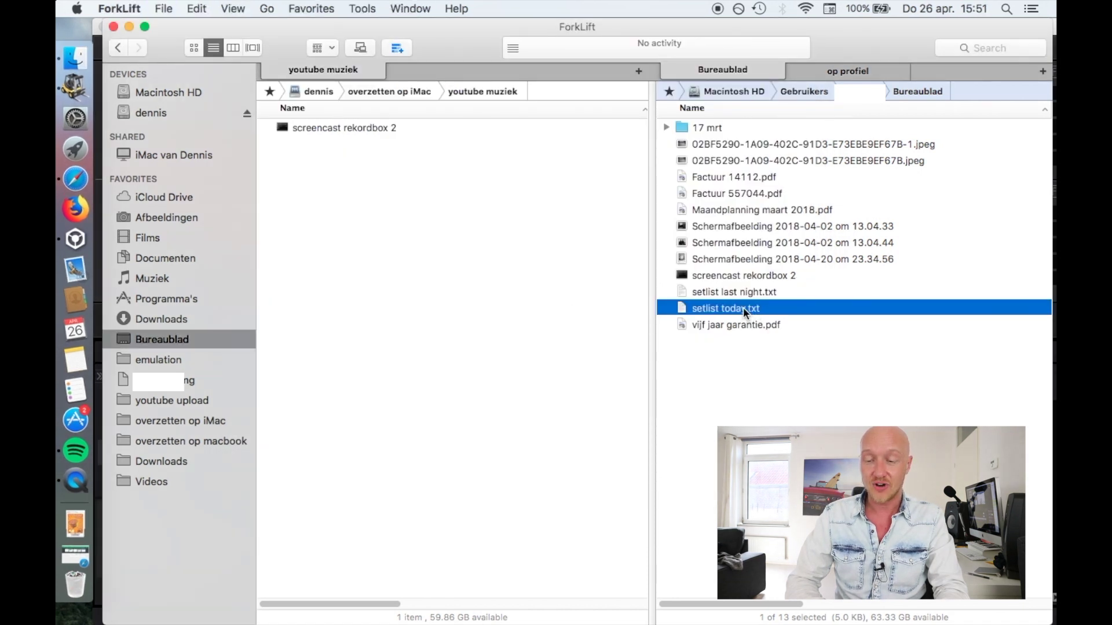
Step: Rename setlist today.txt in the Bureaublad folder as setlist today.csv
{"action": "left_click", "coordinate": [743, 307]}
{"action": "left_click", "coordinate": [776, 307]}
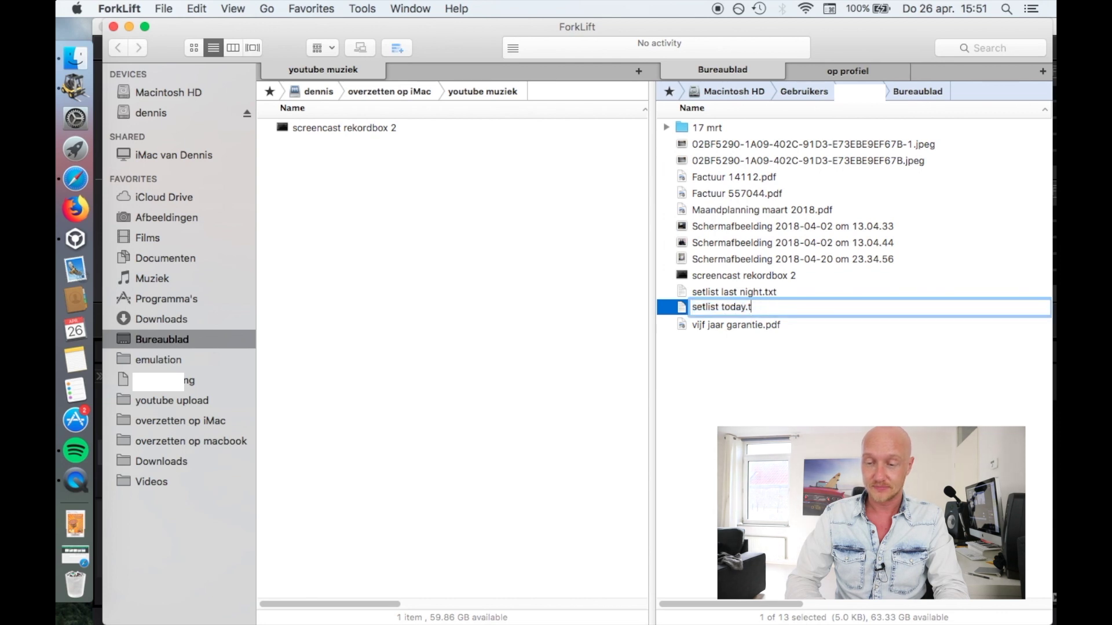
{"action": "type", "text": "csv"}
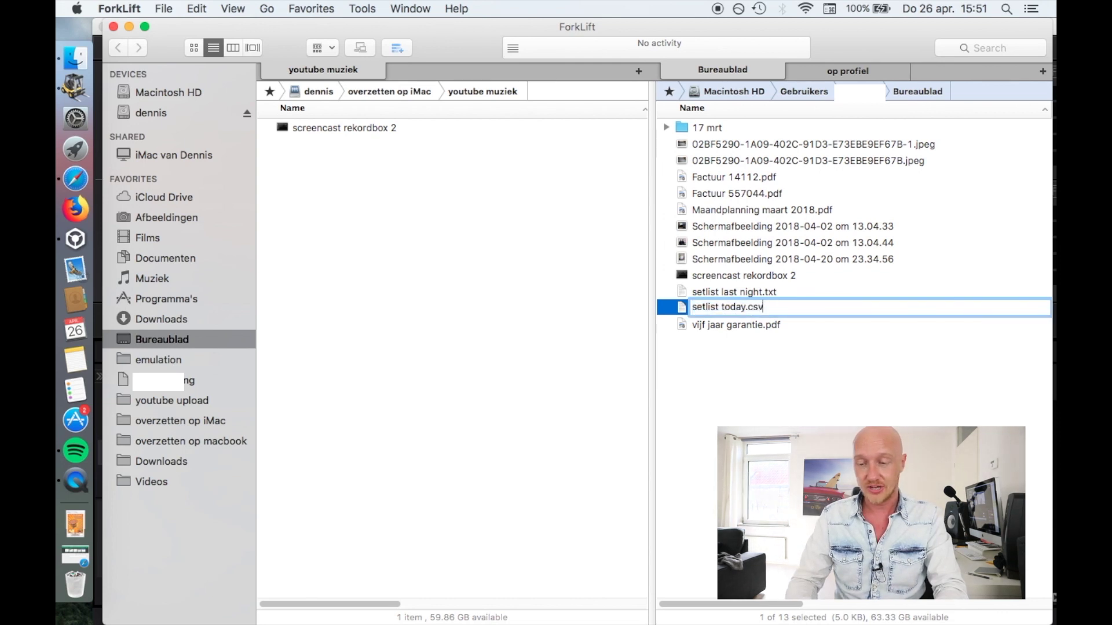
{"action": "key", "text": "Return"}
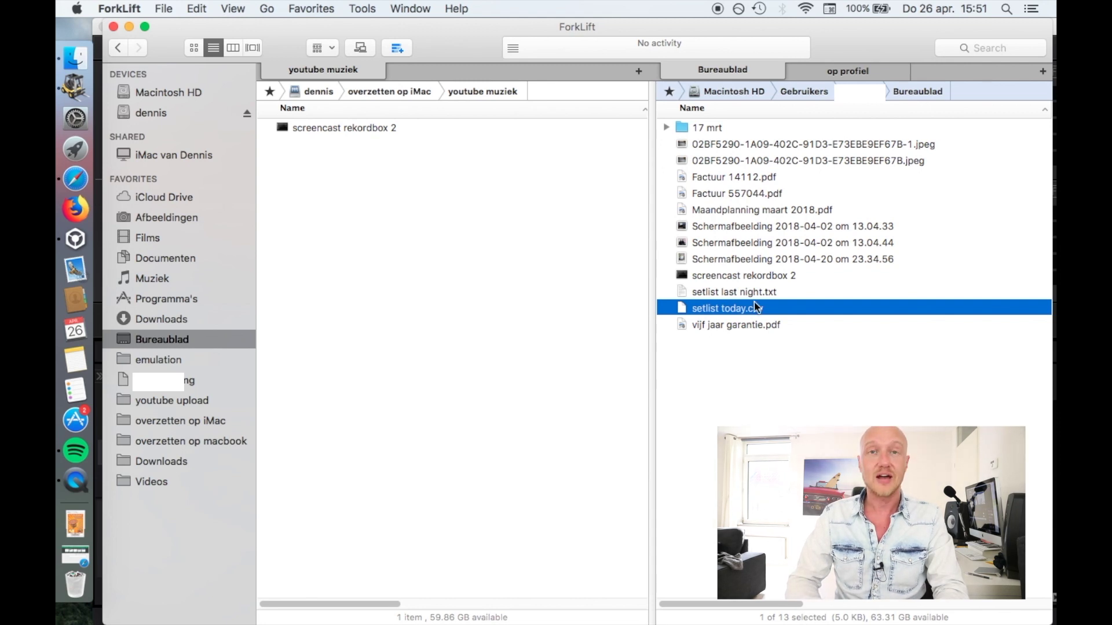
Step: Switch to Google Spreadsheets in Safari, upload setlist today.csv from the Bureaublad folder, and open it as a spreadsheet
{"action": "left_click", "coordinate": [76, 181]}
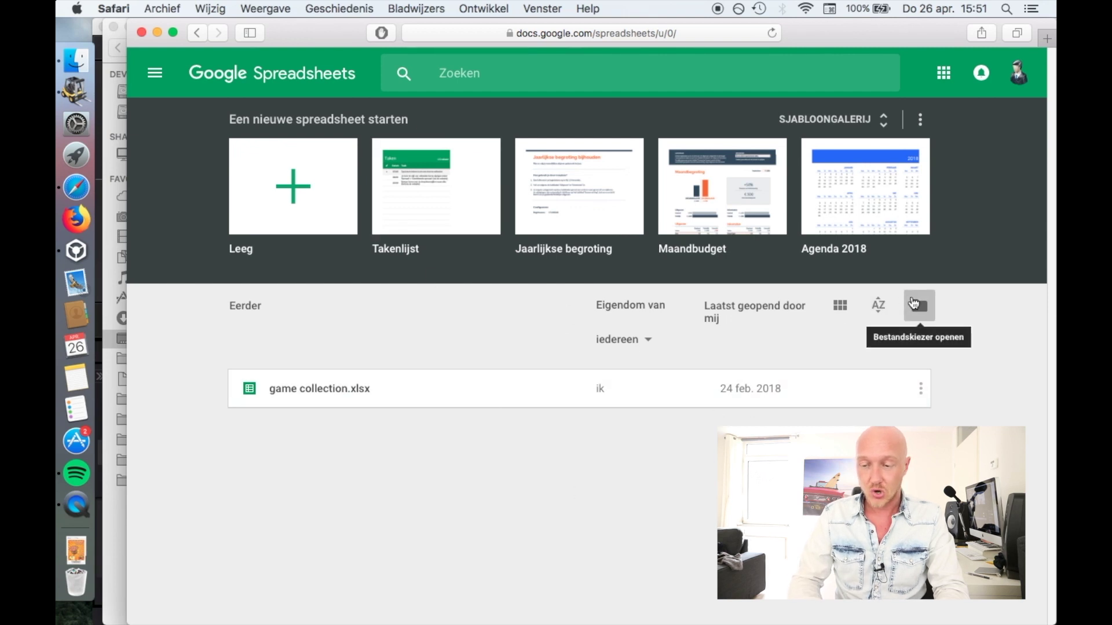
{"action": "left_click", "coordinate": [918, 307]}
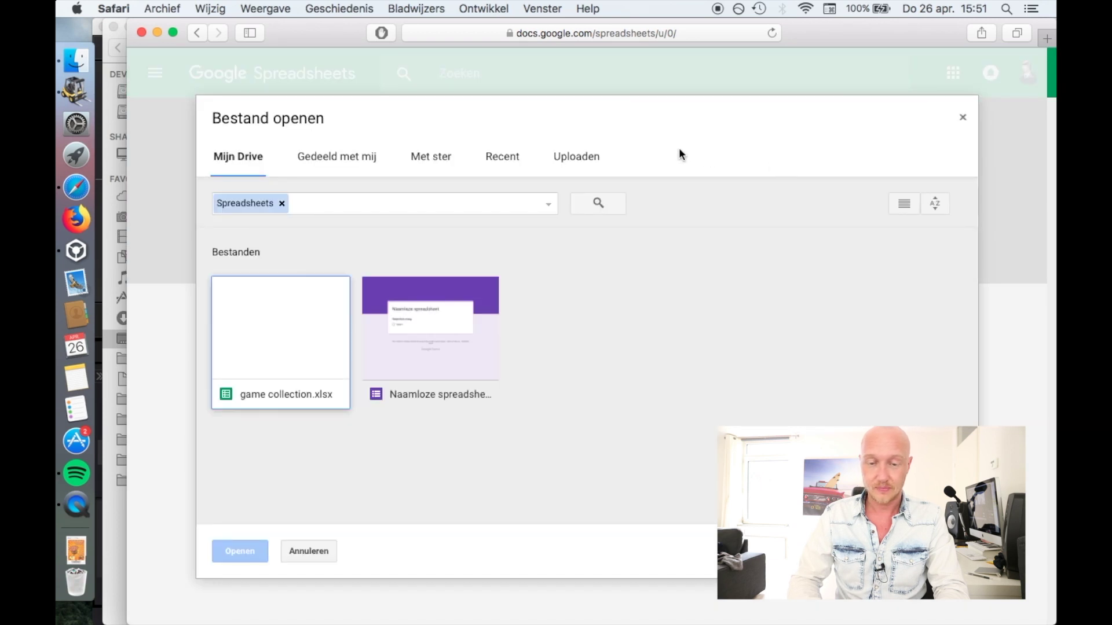
{"action": "left_click", "coordinate": [587, 158]}
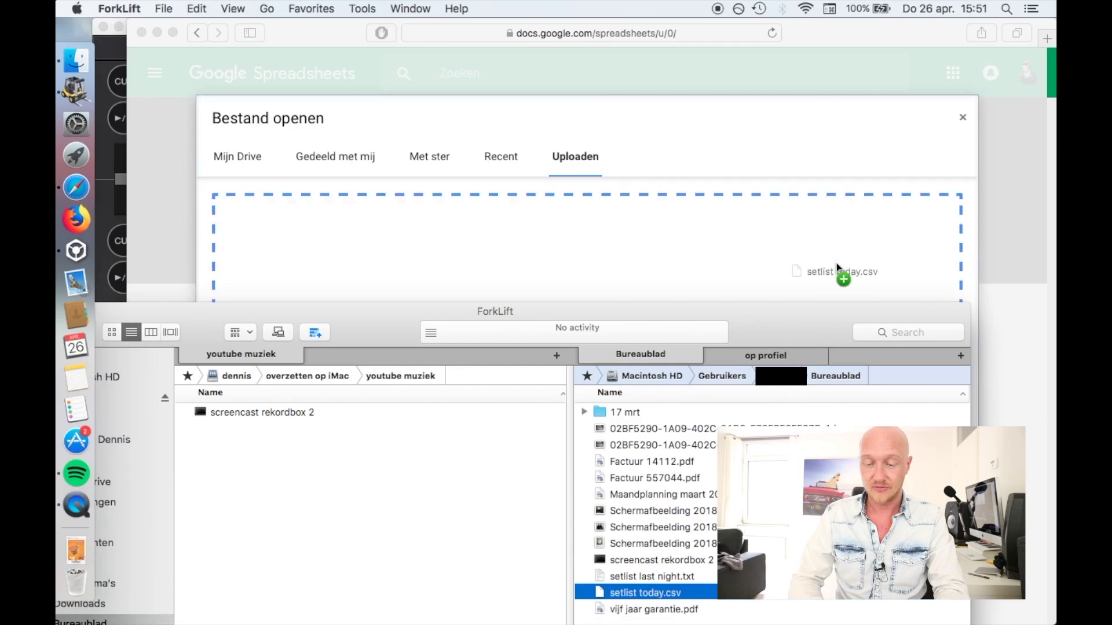
{"action": "left_click_drag", "start_coordinate": [837, 265], "coordinate": [765, 234]}
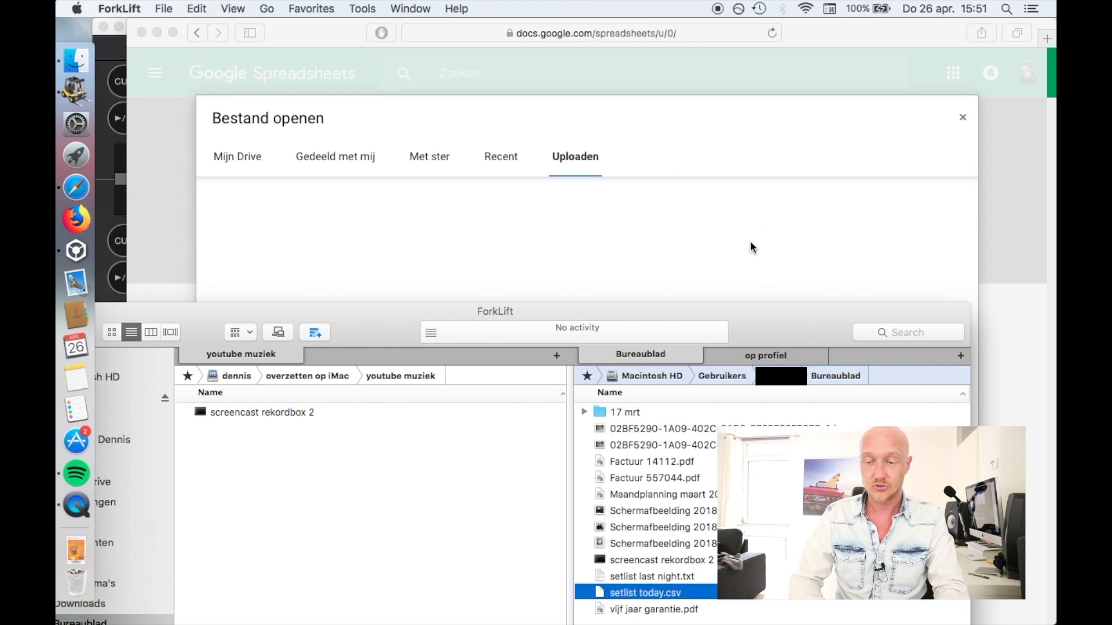
{"action": "double_click", "coordinate": [692, 315]}
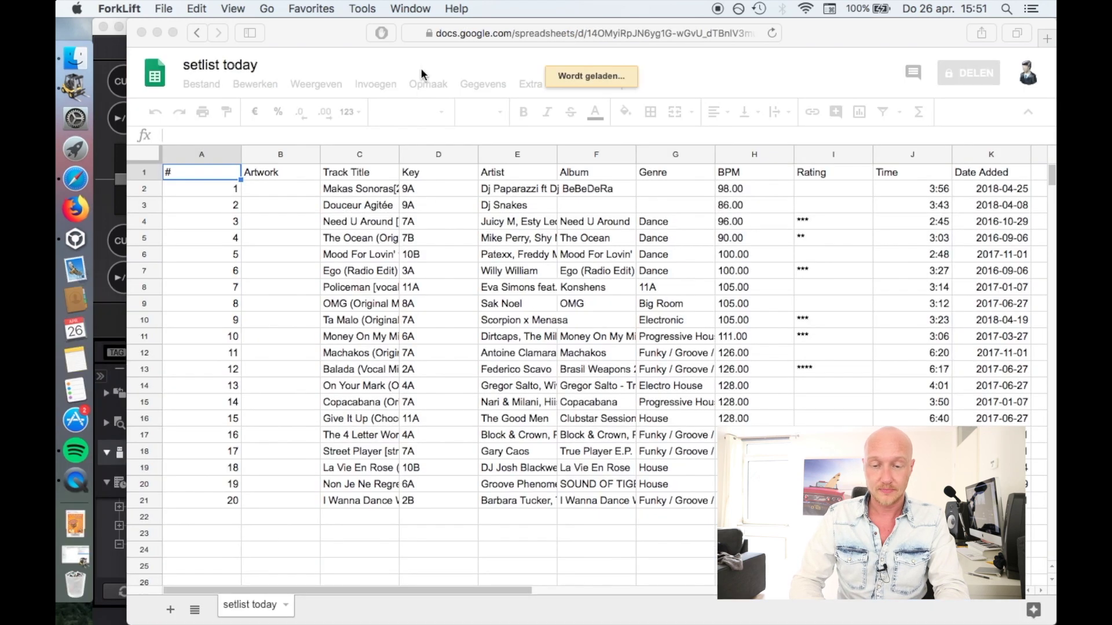
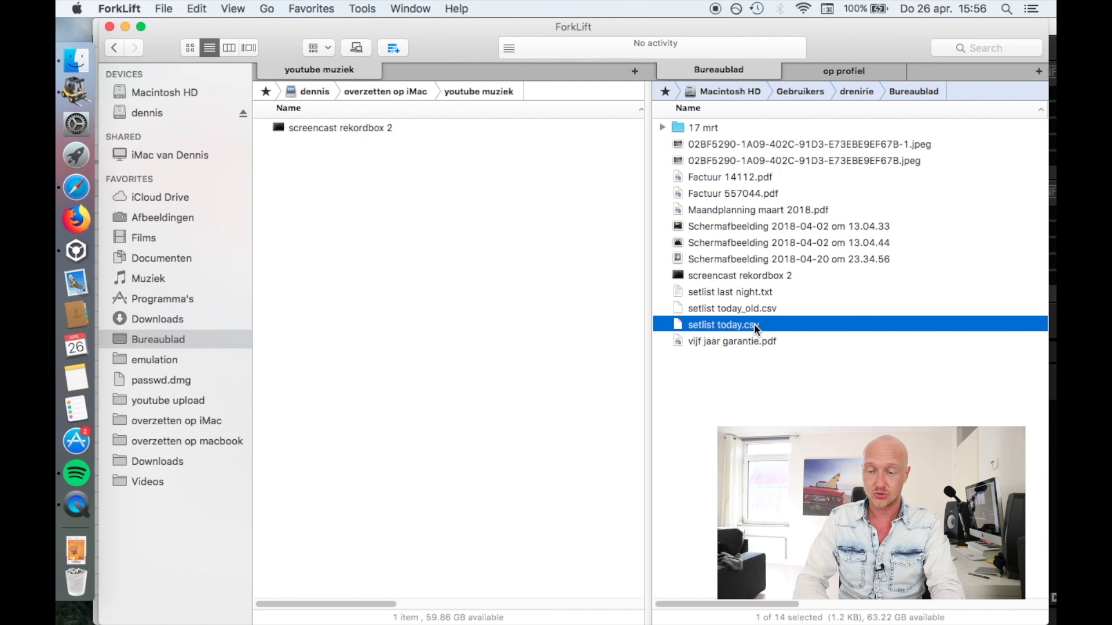
Step: In ForkLift, change the extension of the trimmed setlist today.csv to .txt
{"action": "left_click", "coordinate": [756, 328]}
{"action": "key", "text": "Right"}
{"action": "key", "text": "BackSpace"}
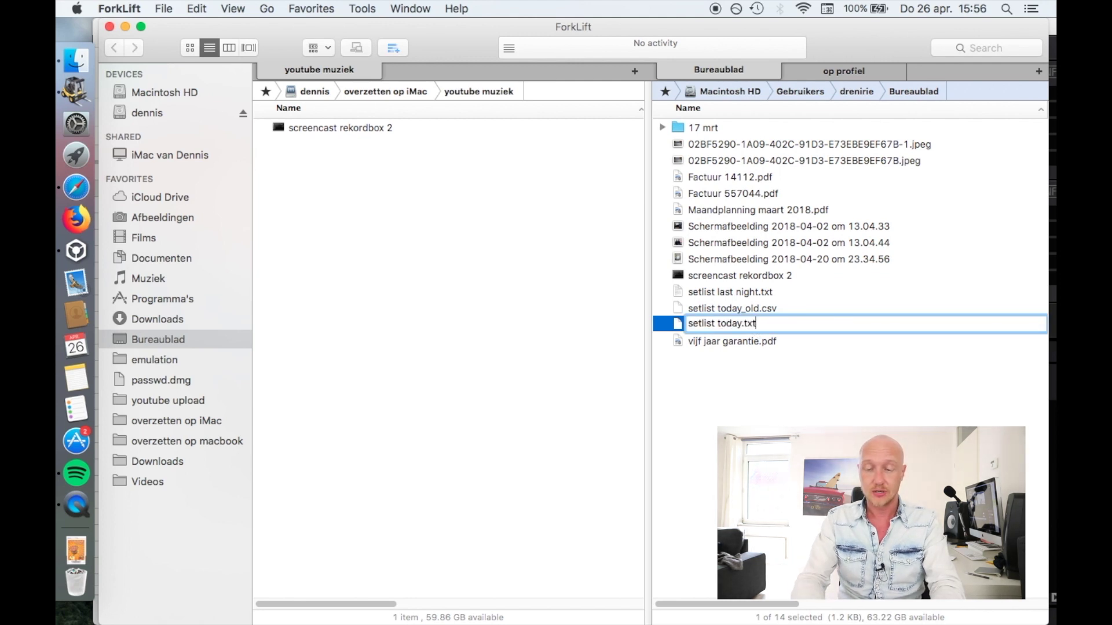
{"action": "key", "text": "Return"}
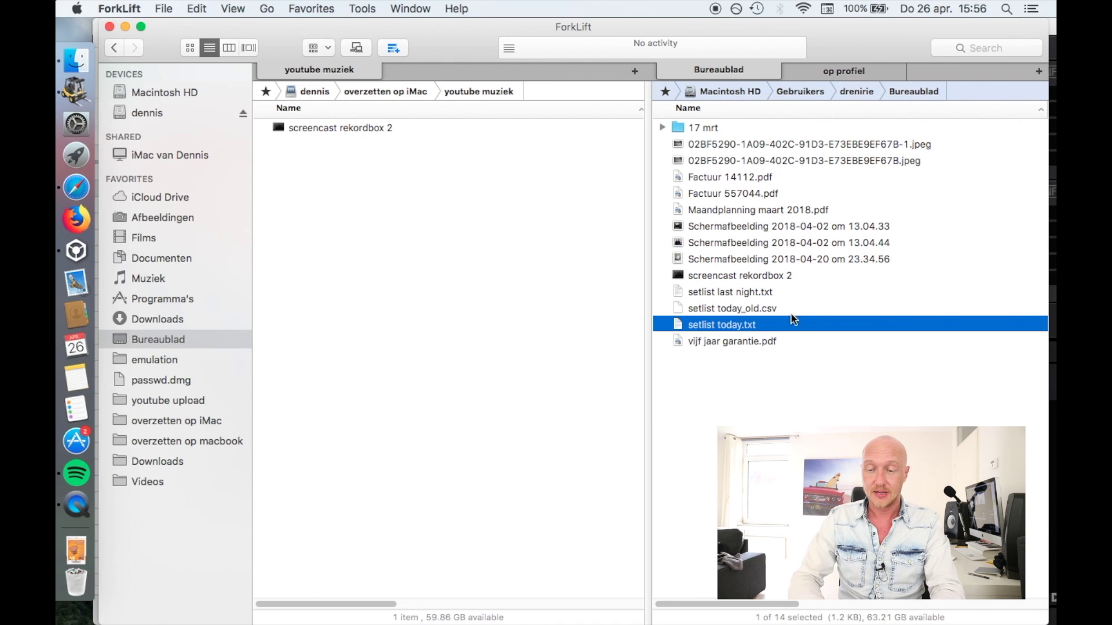
Step: Open setlist today.txt in the text editor, enlarge its window, and copy the entire track list
{"action": "double_click", "coordinate": [838, 319]}
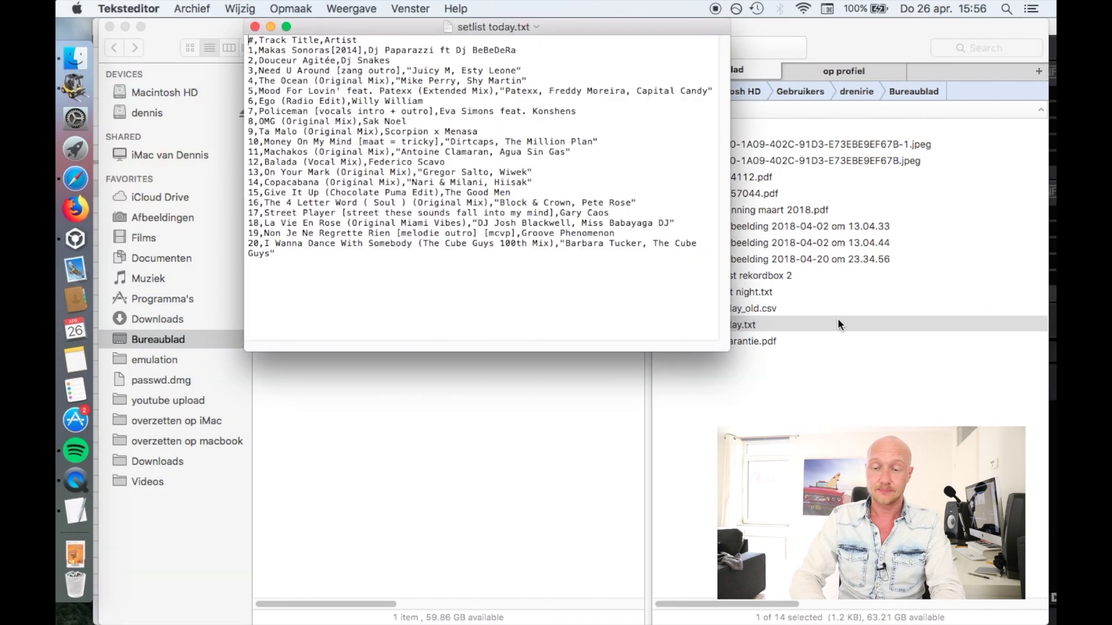
{"action": "left_click_drag", "start_coordinate": [726, 352], "coordinate": [869, 462]}
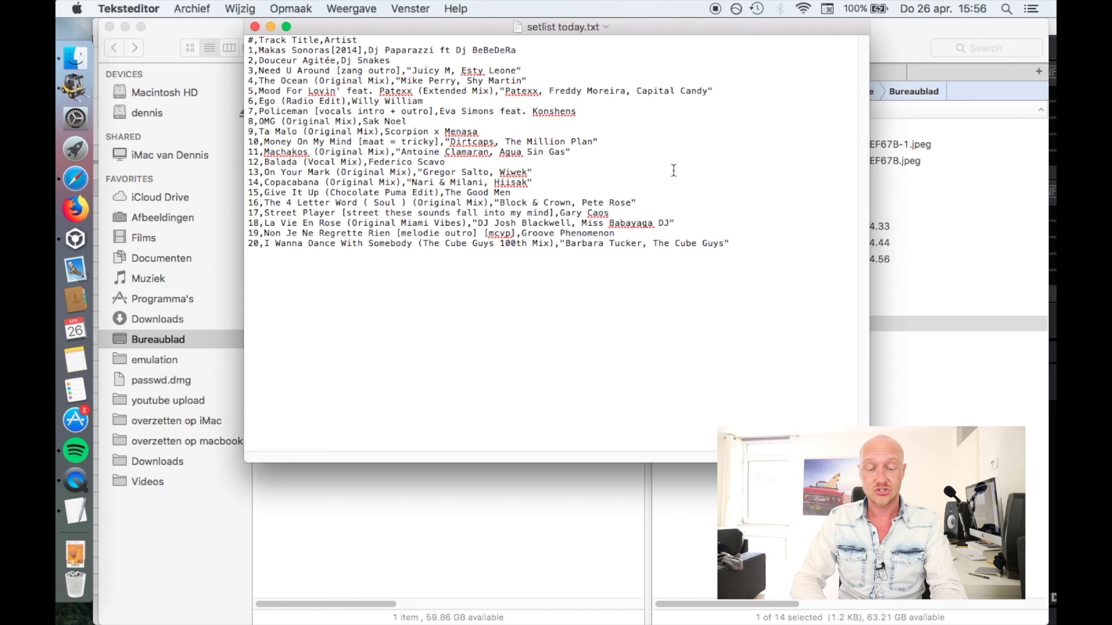
{"action": "key", "text": "super+a"}
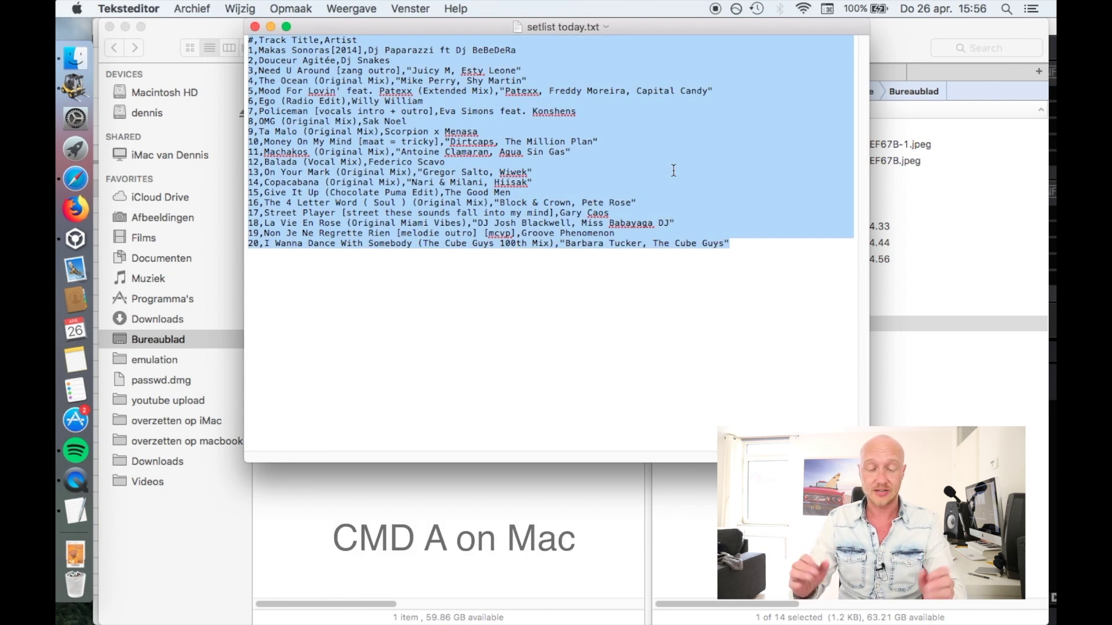
{"action": "key", "text": "super+c"}
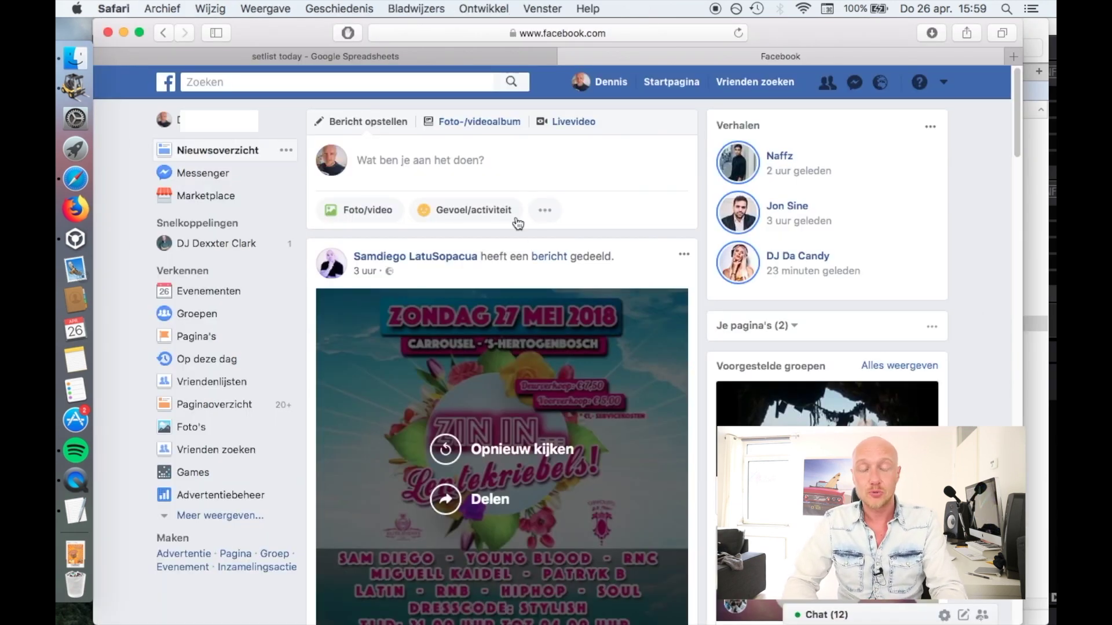
Step: Paste the copied track list into a new Facebook post and publish it to Vrienden
{"action": "left_click", "coordinate": [497, 158]}
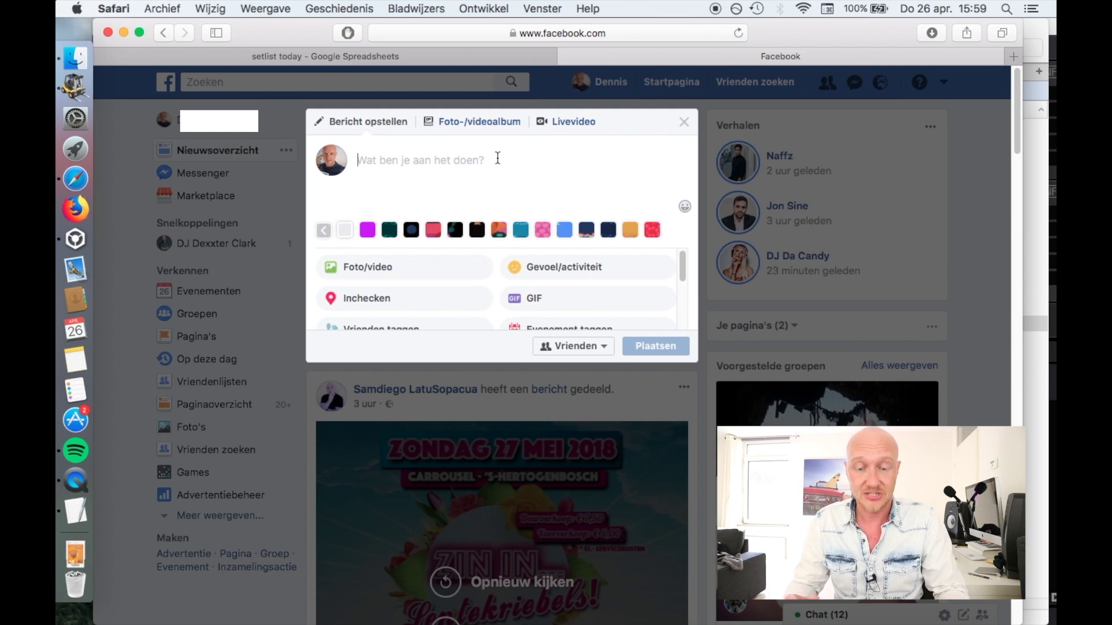
{"action": "key", "text": "super+v"}
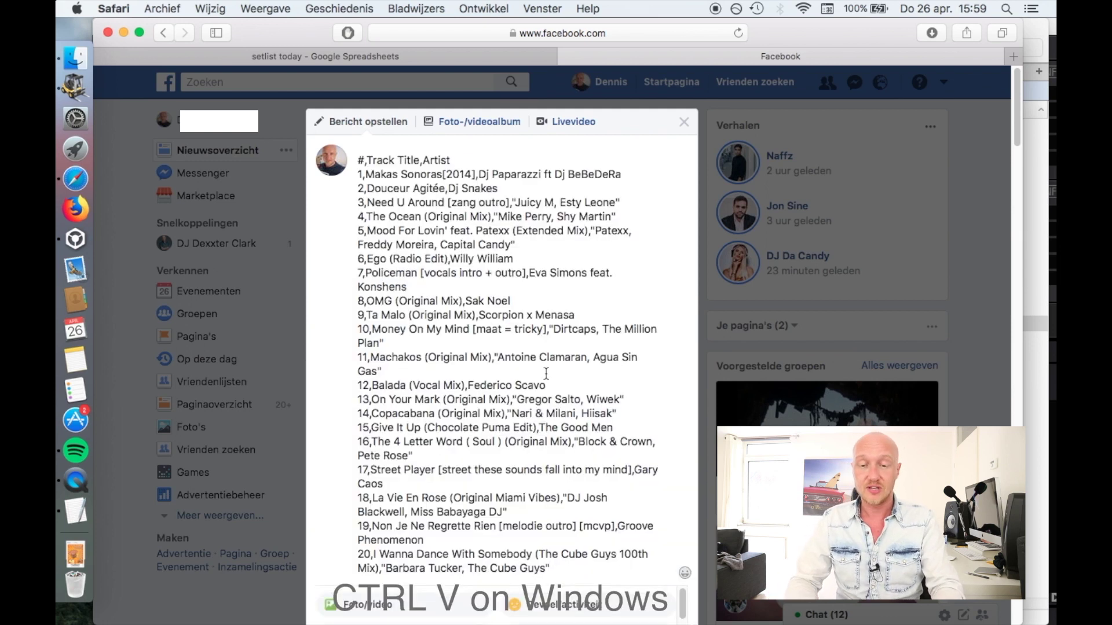
{"action": "scroll", "coordinate": [541, 331], "scroll_direction": "down", "scroll_amount": 5}
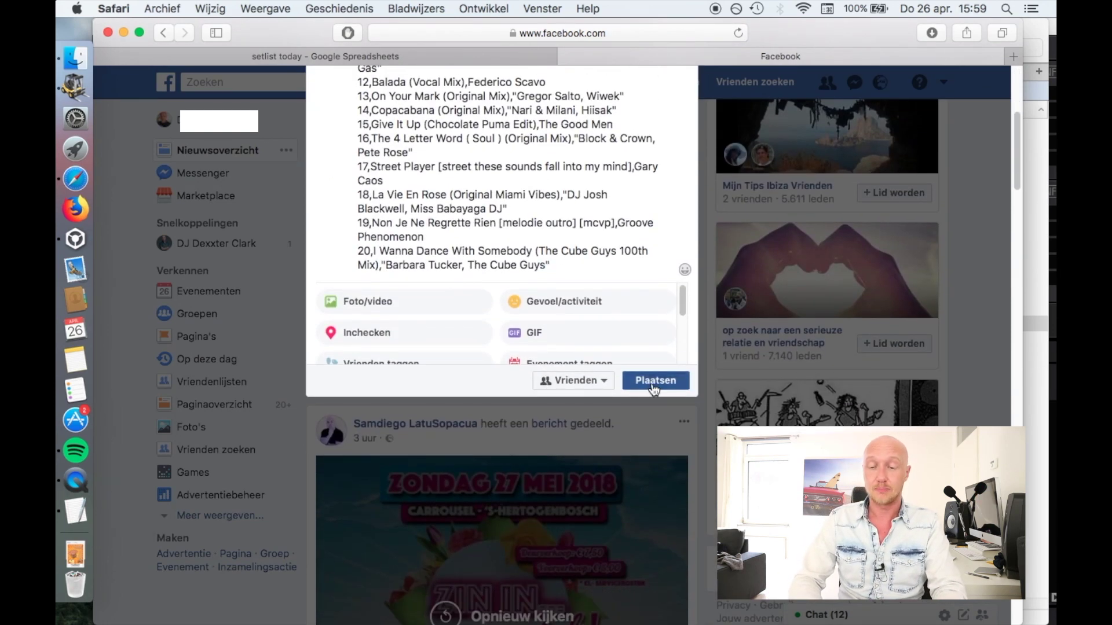
{"action": "left_click", "coordinate": [653, 387]}
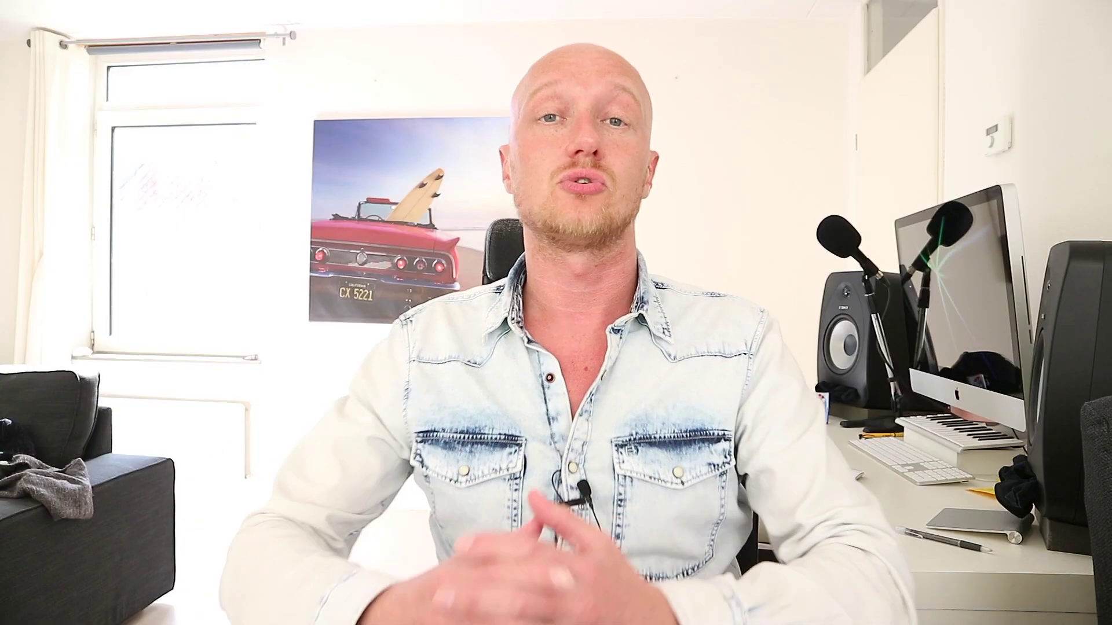